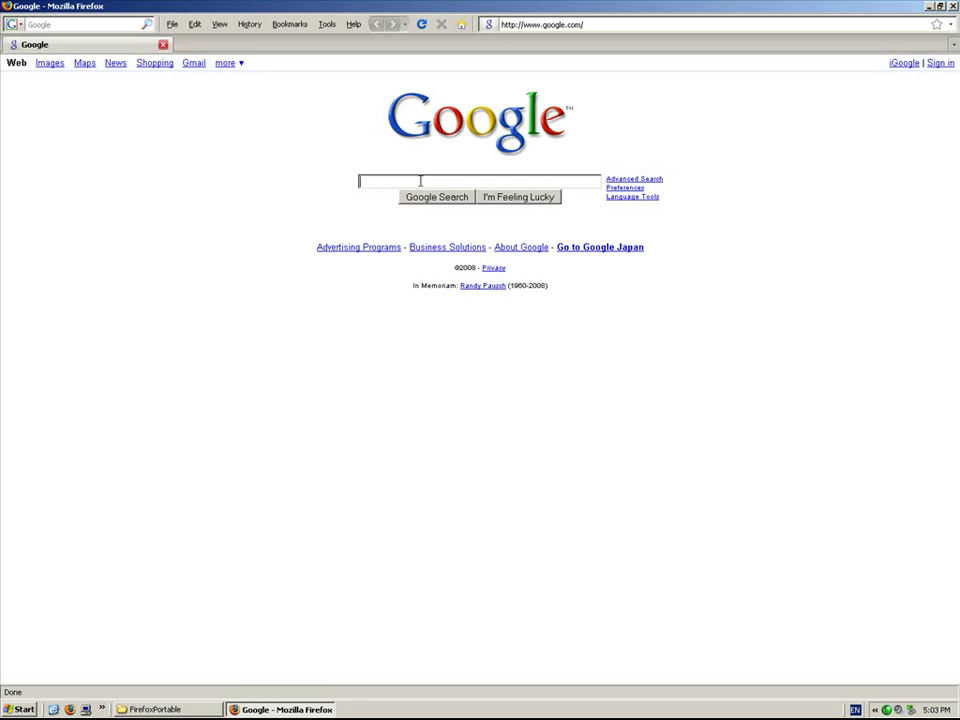
Search Google for "mnemosyne project" and open the project's home page, allowing the redirect to its new address.
{"action": "type", "text": "emosyne project"}
{"action": "key", "text": "Return"}
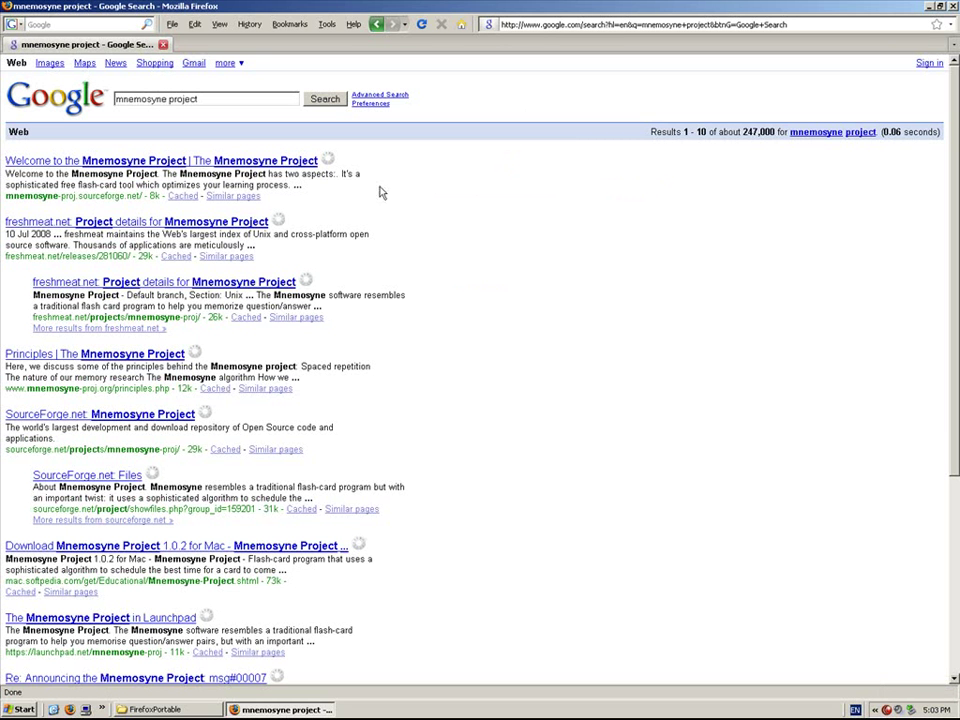
{"action": "left_click", "coordinate": [163, 166]}
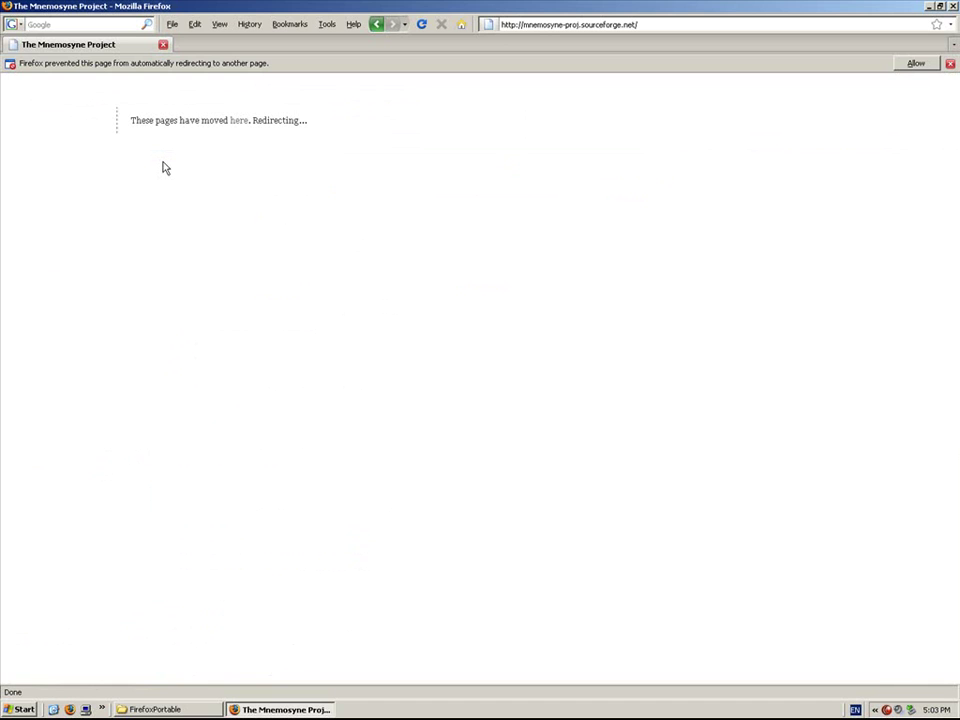
{"action": "left_click", "coordinate": [898, 65]}
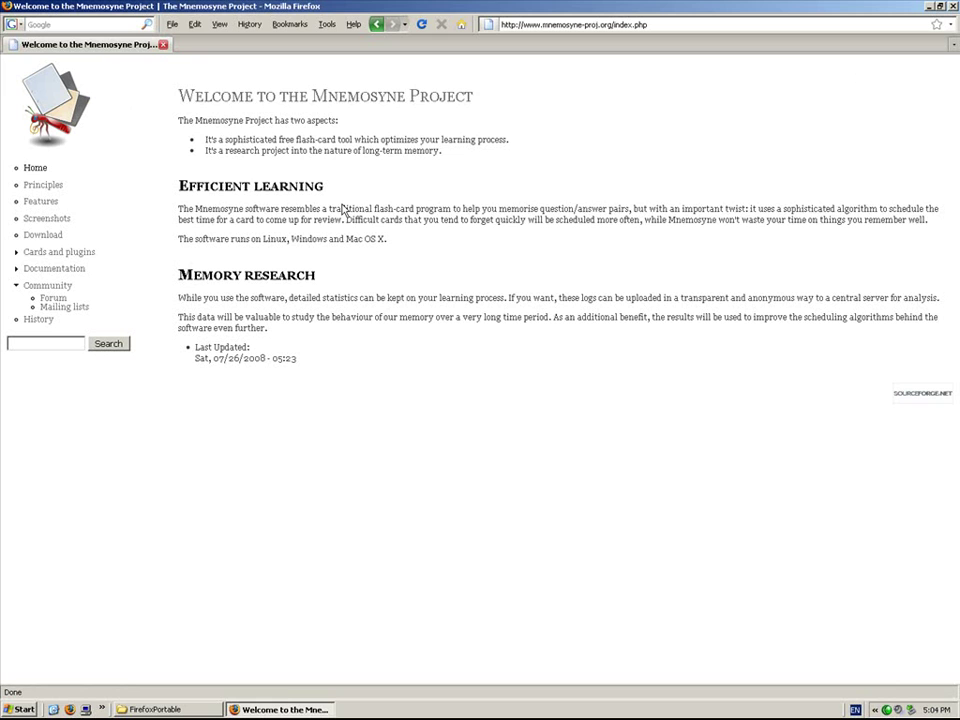
Download mnemosyne-1.0.2-r1-setup.exe to My Portable Drive (G:) and clear the finished download from the list.
{"action": "left_click", "coordinate": [38, 238]}
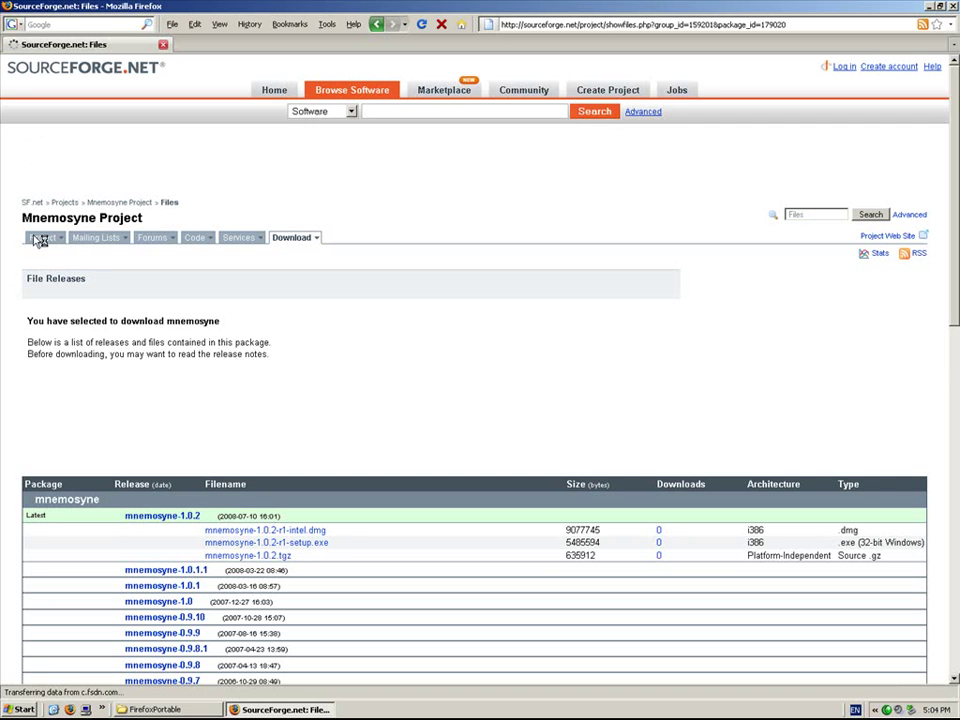
{"action": "scroll", "coordinate": [216, 396], "scroll_direction": "down", "scroll_amount": 3}
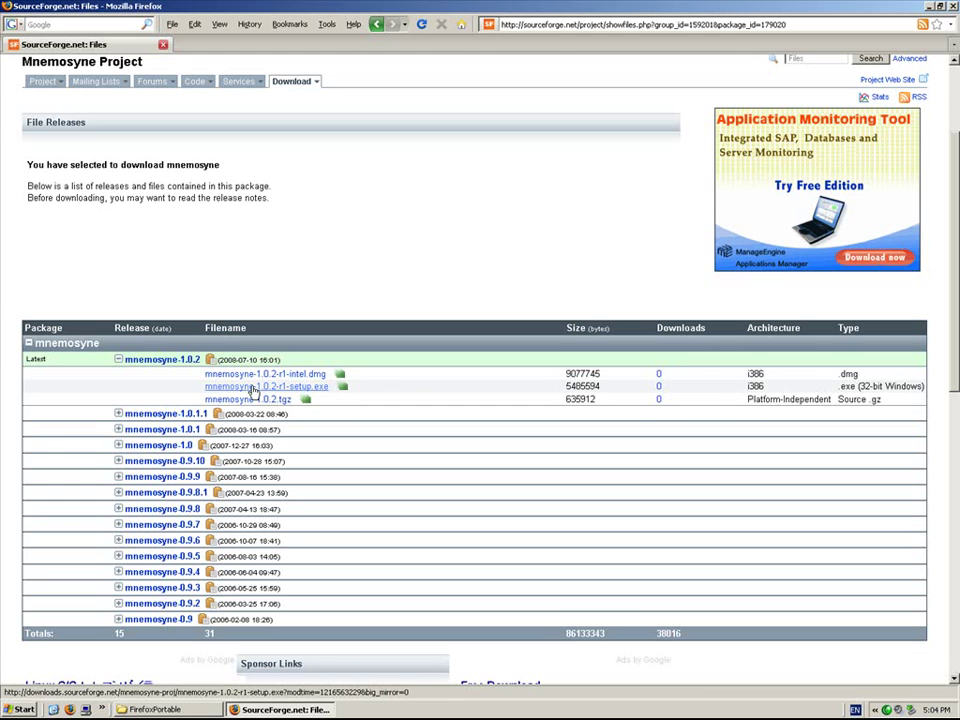
{"action": "left_click", "coordinate": [255, 390]}
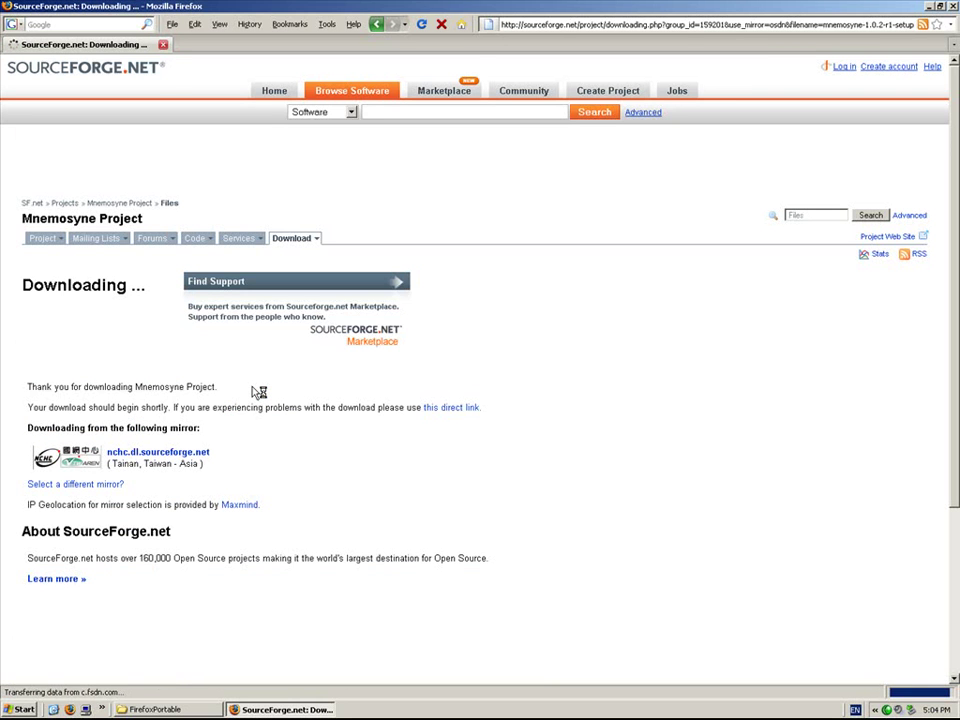
{"action": "left_click", "coordinate": [511, 386]}
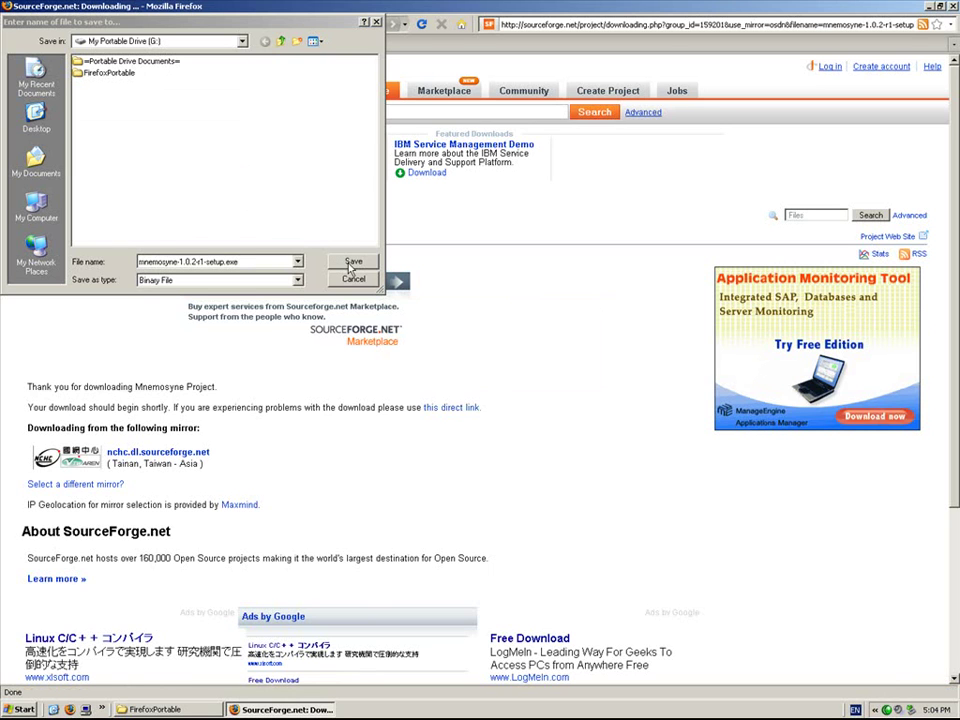
{"action": "left_click", "coordinate": [351, 263]}
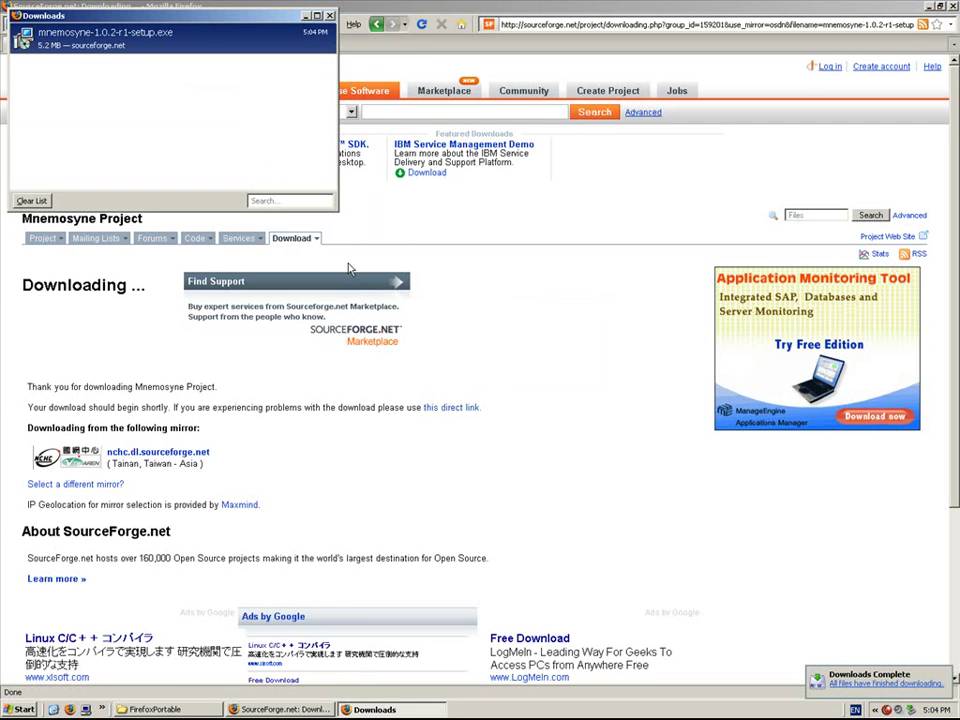
{"action": "left_click", "coordinate": [31, 200]}
{"action": "key", "text": "ctrl+w"}
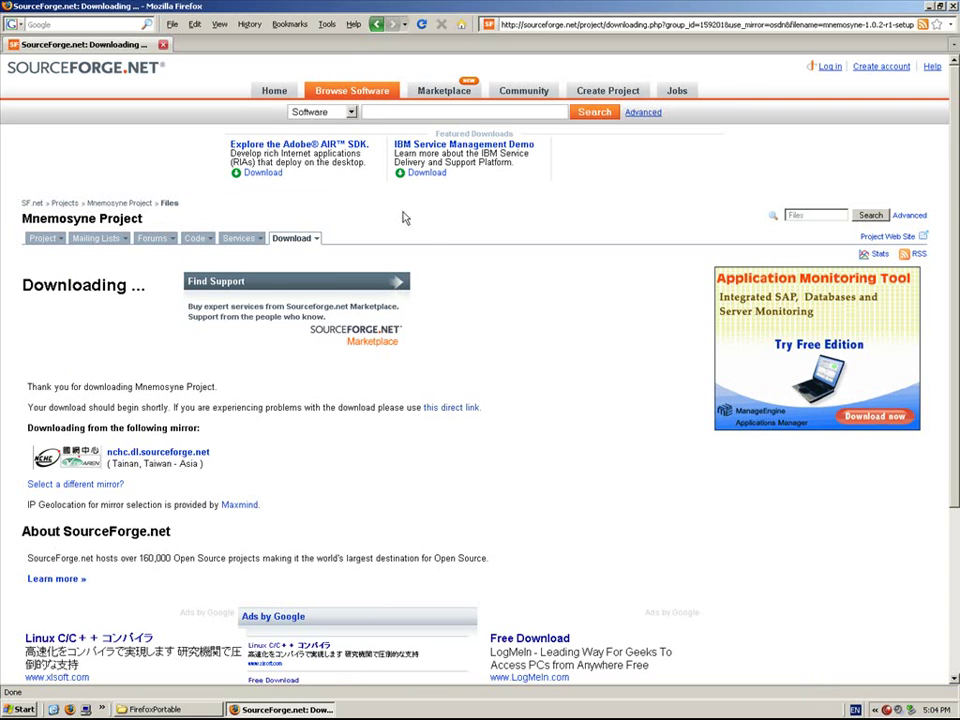
Go back from the SourceForge download page to the Mnemosyne Project home page.
{"action": "key", "text": "alt+Left"}
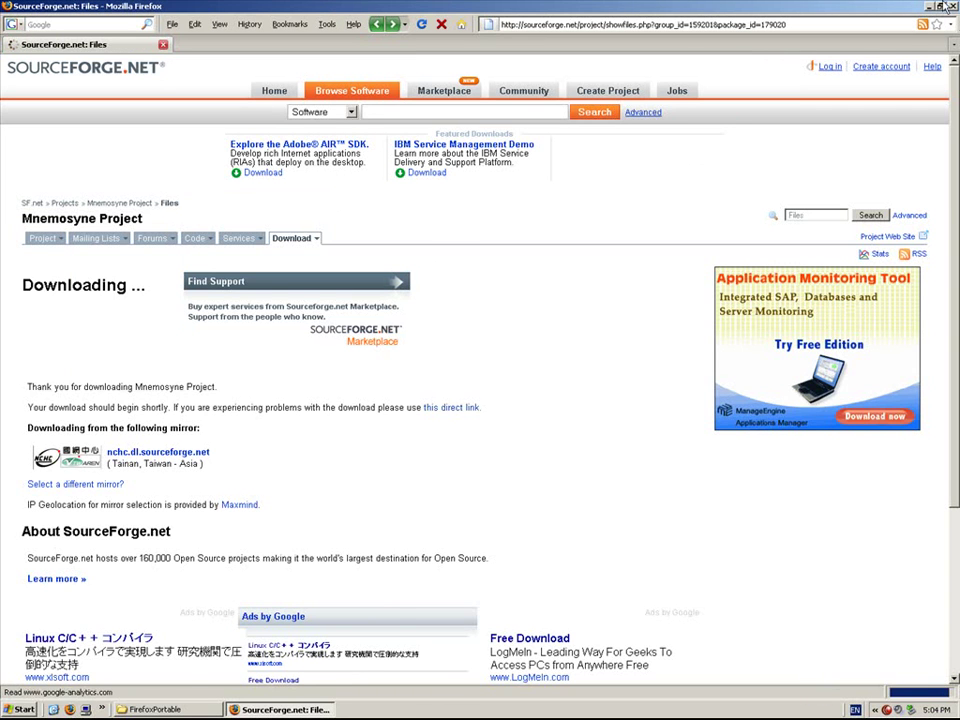
{"action": "key", "text": "alt+Left"}
{"action": "key", "text": "alt+Left"}
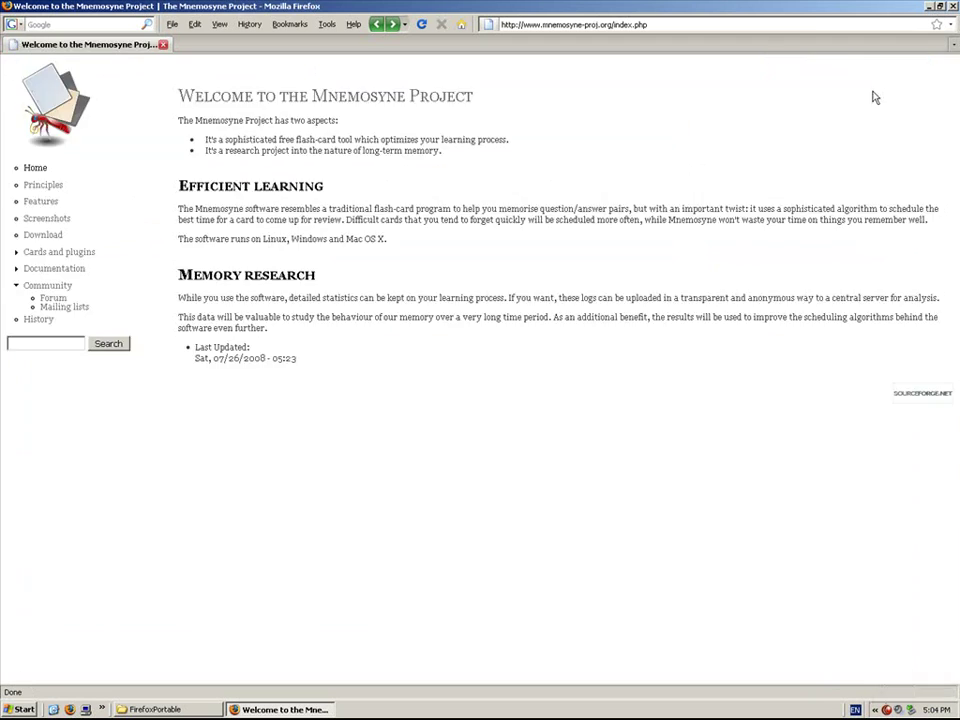
{"action": "key", "text": "alt+Right"}
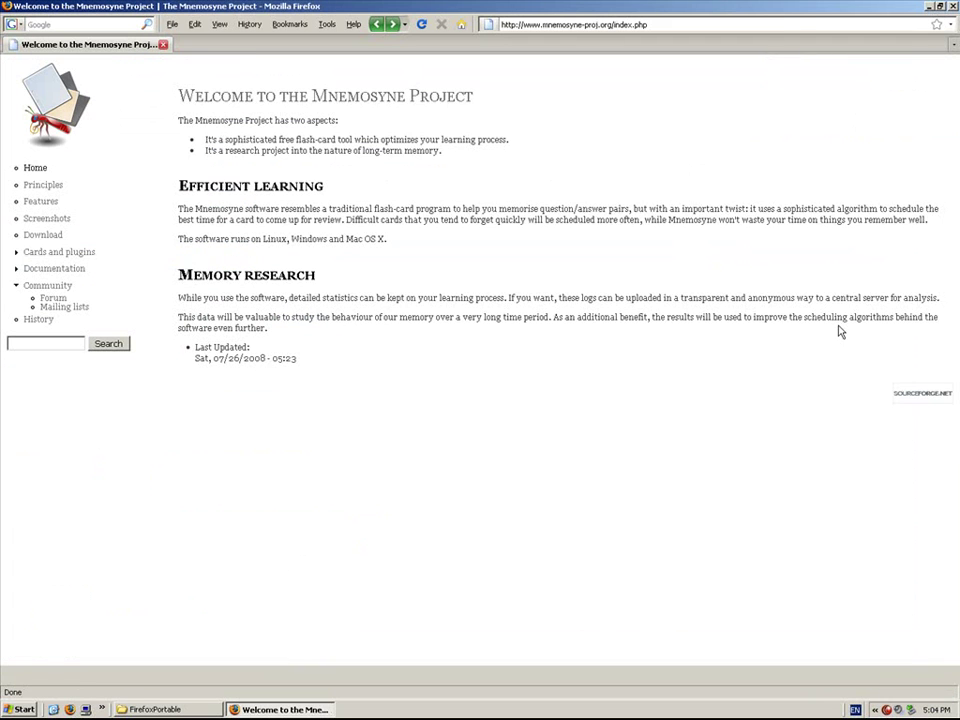
Go to the root of My Portable Drive (G:) in the file window and run mnemosyne-1.0.2-r1-setup.exe.
{"action": "left_click", "coordinate": [930, 7]}
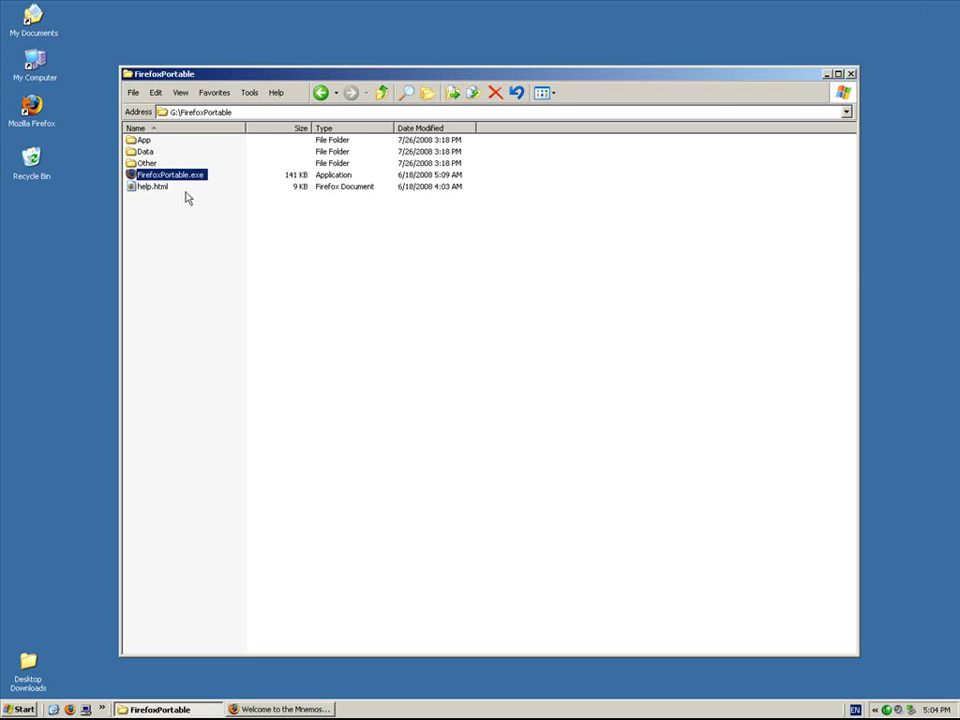
{"action": "left_click", "coordinate": [381, 93]}
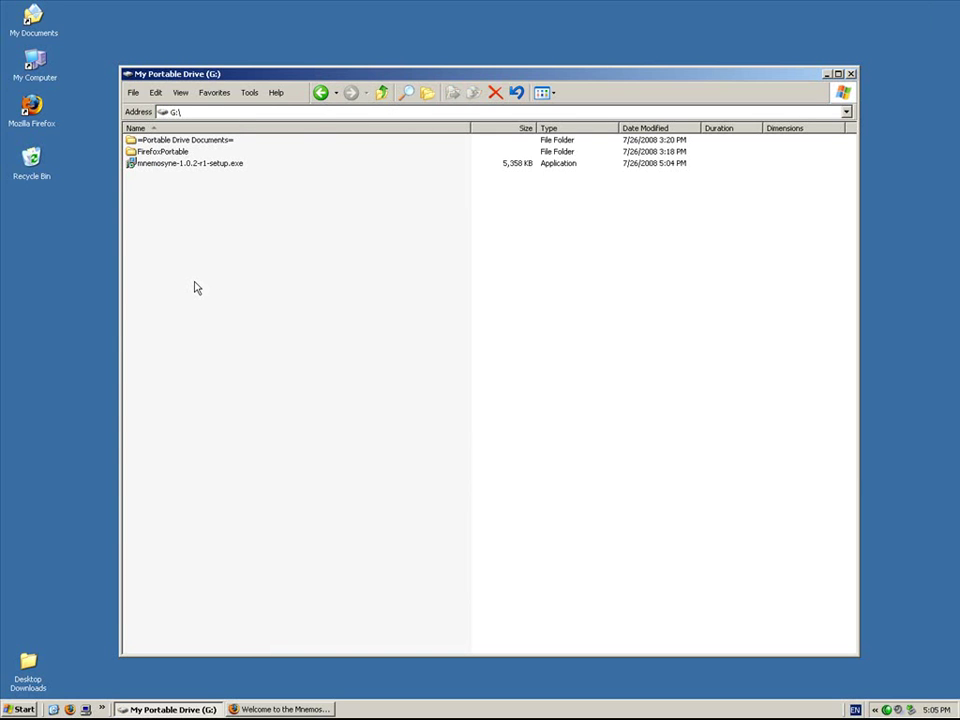
{"action": "double_click", "coordinate": [223, 166]}
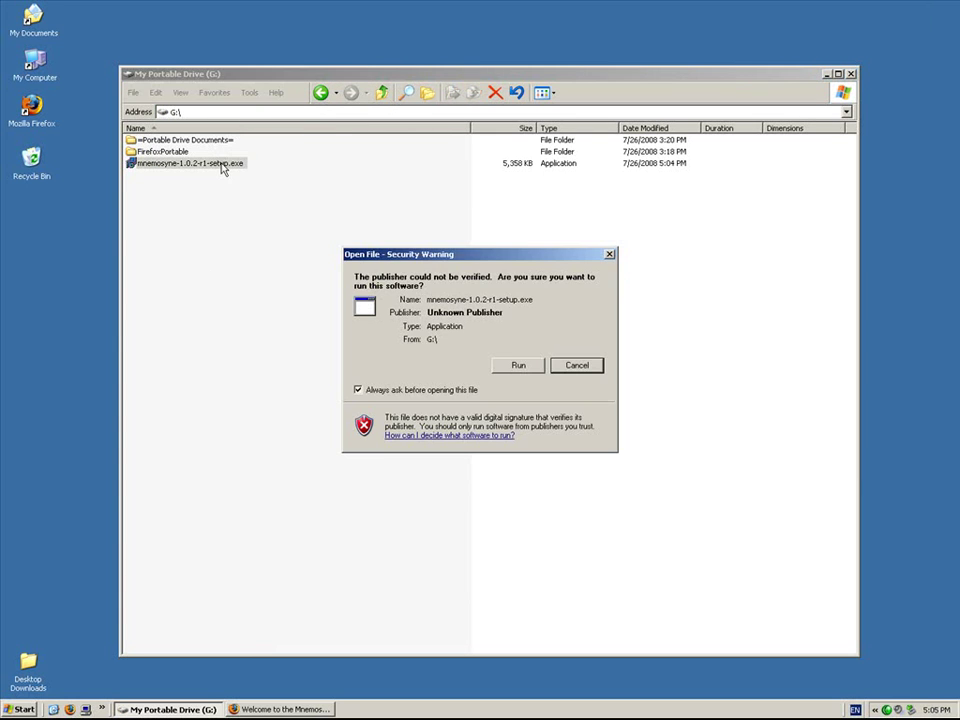
{"action": "left_click", "coordinate": [510, 370]}
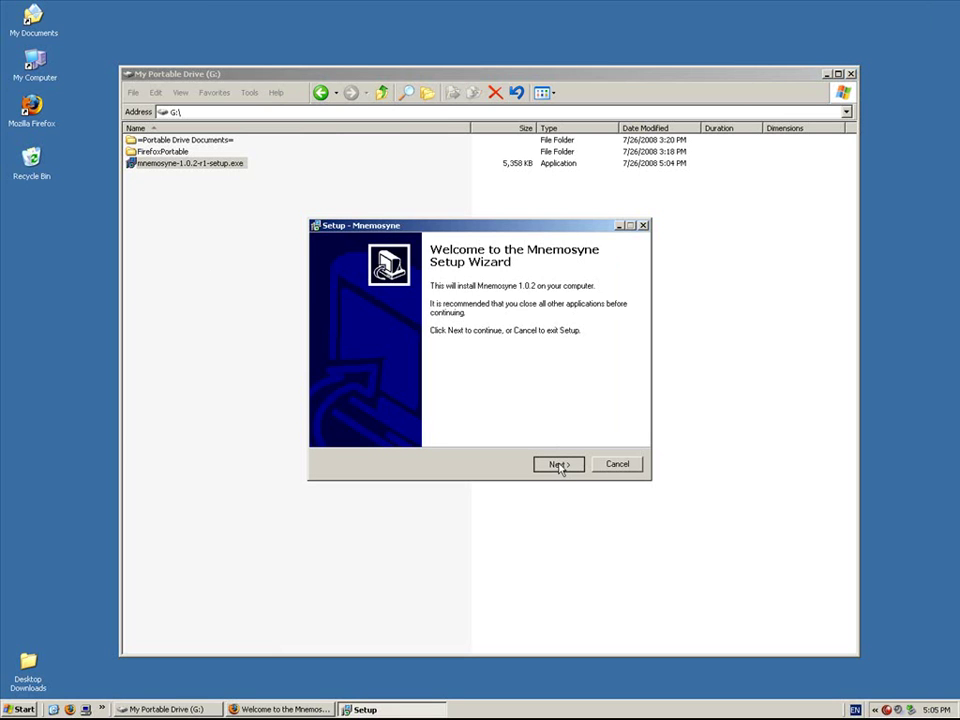
Install Mnemosyne into G:\Mnemosyne with the Start Menu folder Mnemosyne, and delete the setup file from the portable drive.
{"action": "left_click", "coordinate": [558, 465]}
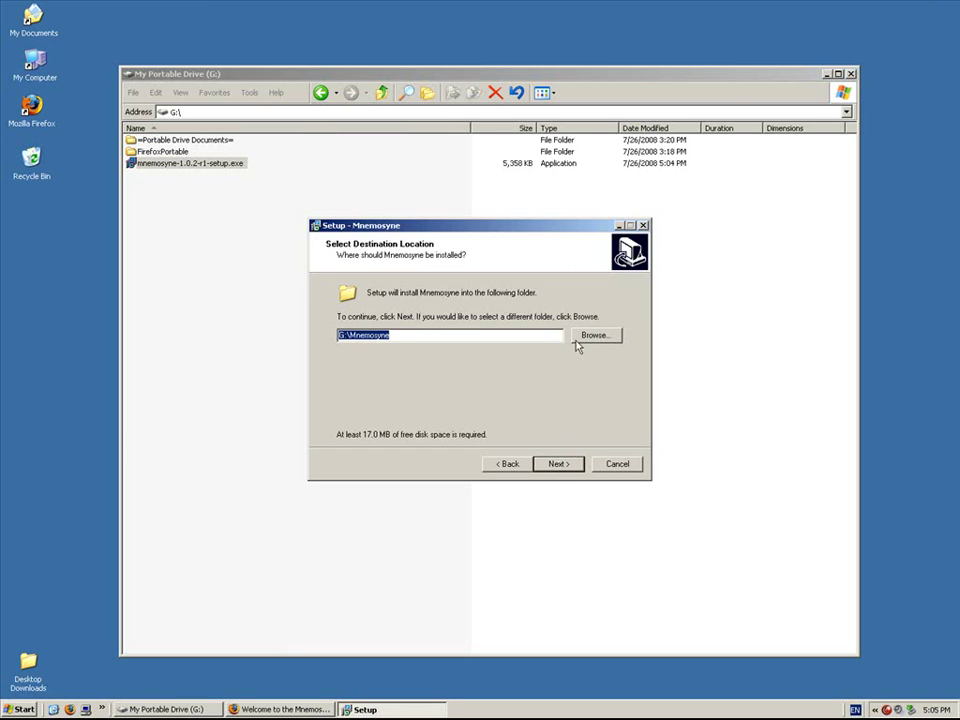
{"action": "left_click", "coordinate": [342, 339]}
{"action": "left_click", "coordinate": [555, 465]}
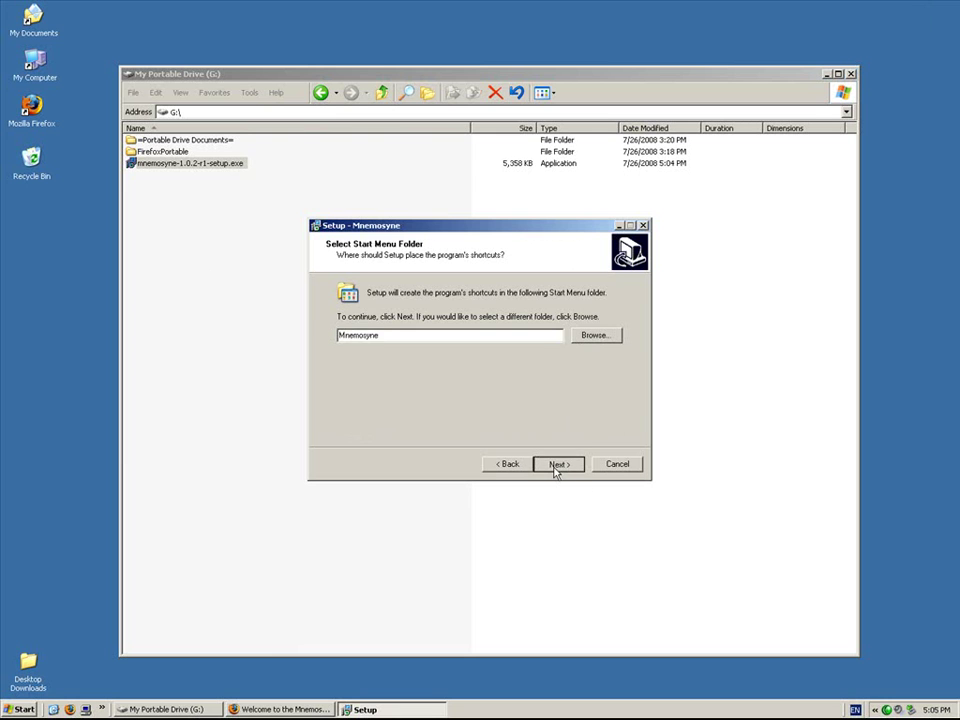
{"action": "left_click", "coordinate": [557, 465]}
{"action": "left_click", "coordinate": [556, 465]}
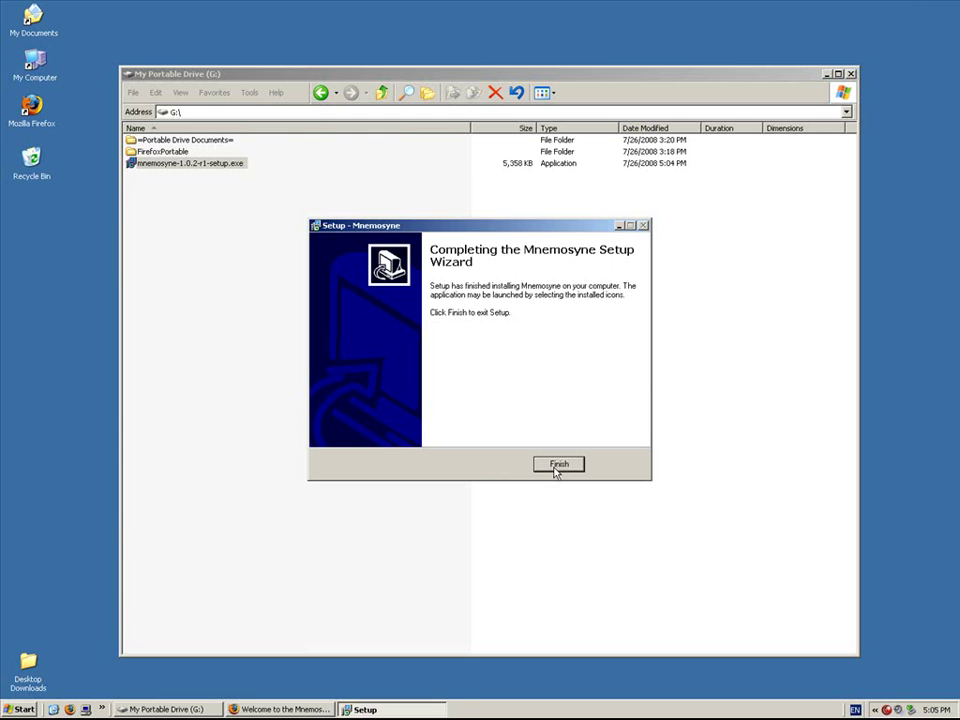
{"action": "left_click", "coordinate": [557, 465]}
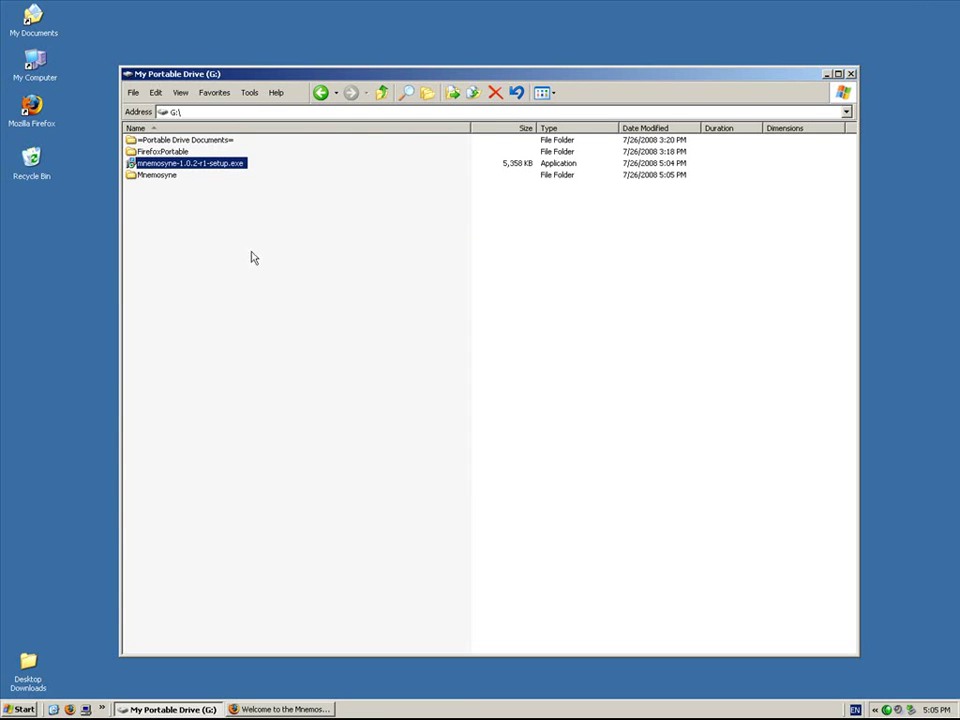
{"action": "key", "text": "Delete"}
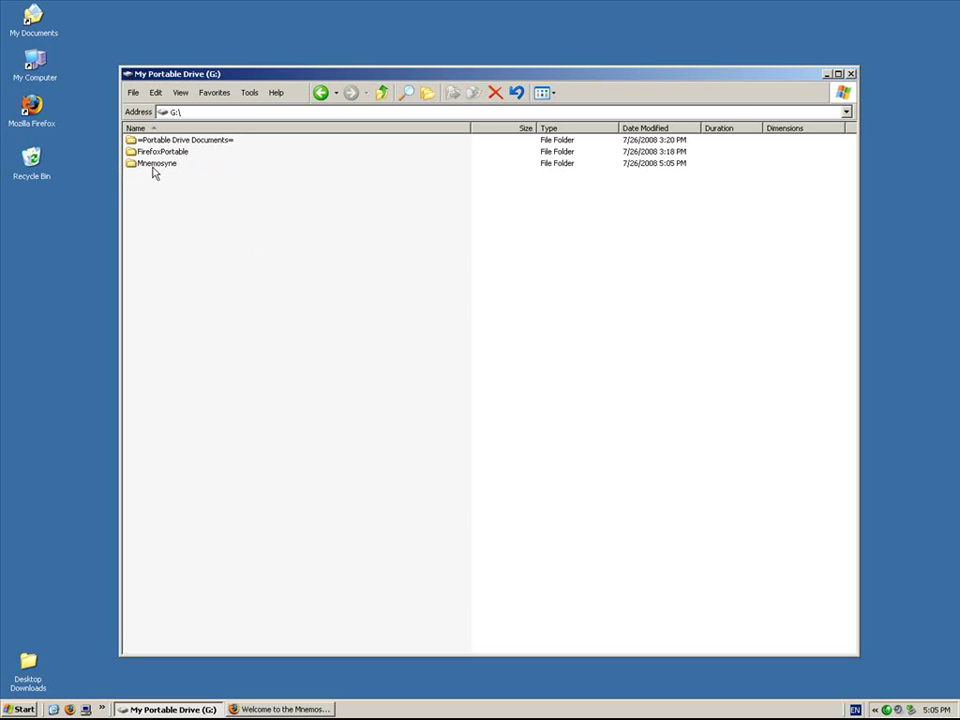
Open the Mnemosyne documentation page on running from a USB drive and read the Windows instructions about the .mnemosyne directory.
{"action": "left_click", "coordinate": [298, 709]}
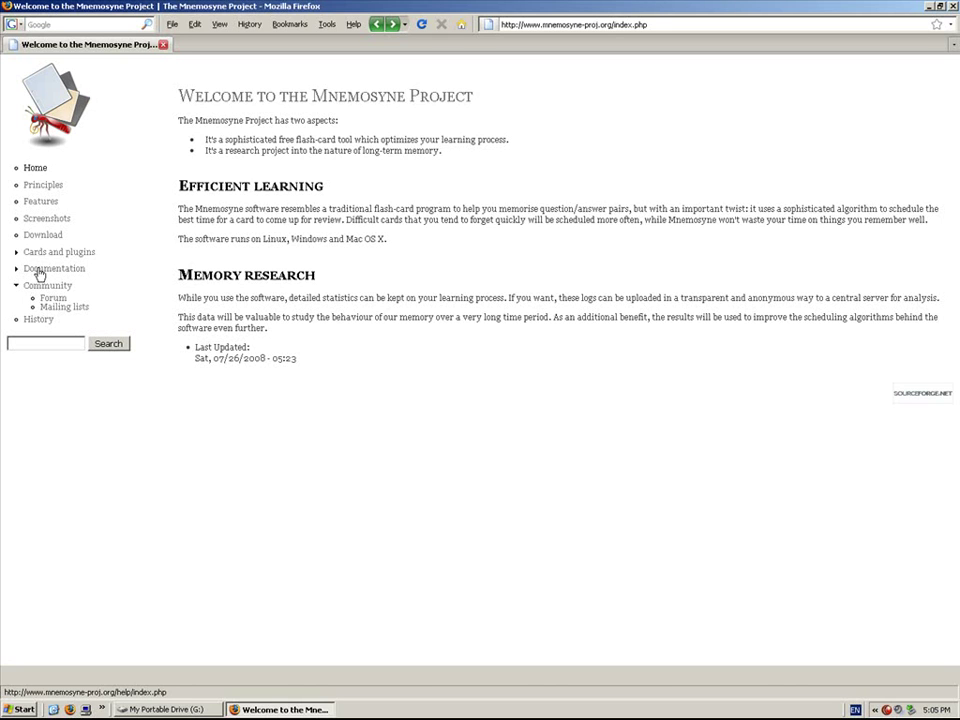
{"action": "left_click", "coordinate": [42, 272]}
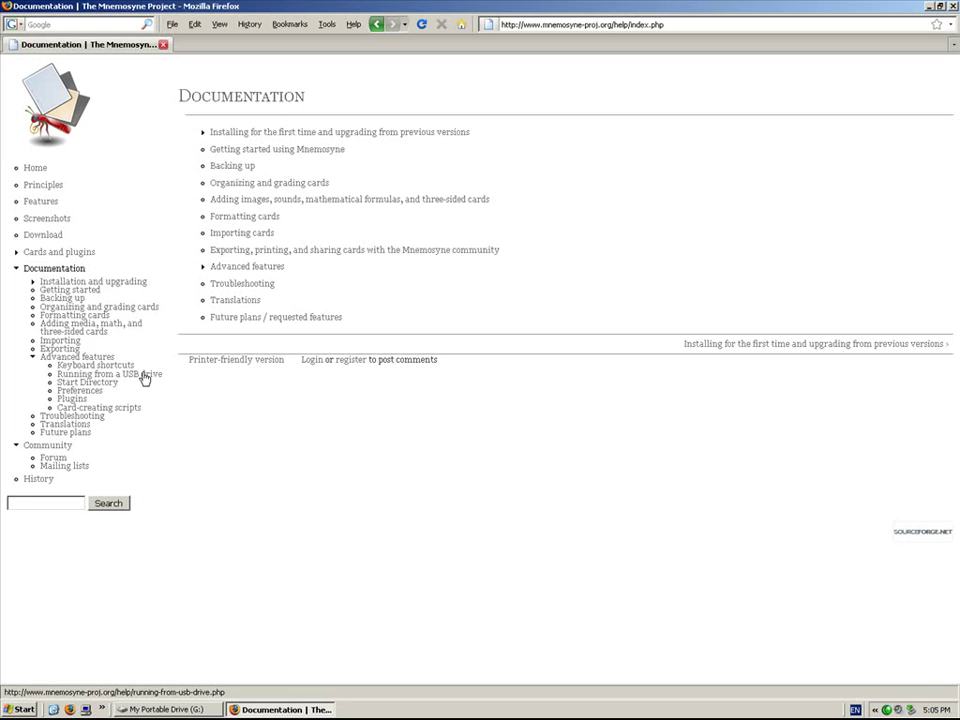
{"action": "left_click", "coordinate": [145, 377]}
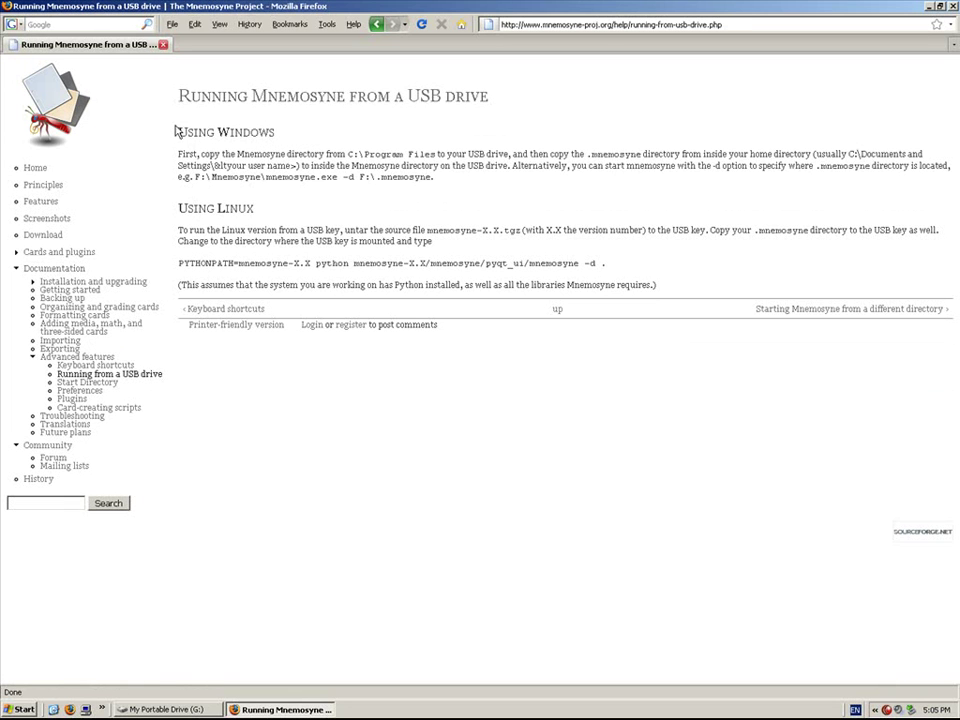
{"action": "left_click_drag", "start_coordinate": [179, 135], "coordinate": [239, 148]}
{"action": "left_click", "coordinate": [180, 152]}
{"action": "left_click_drag", "start_coordinate": [178, 153], "coordinate": [338, 177]}
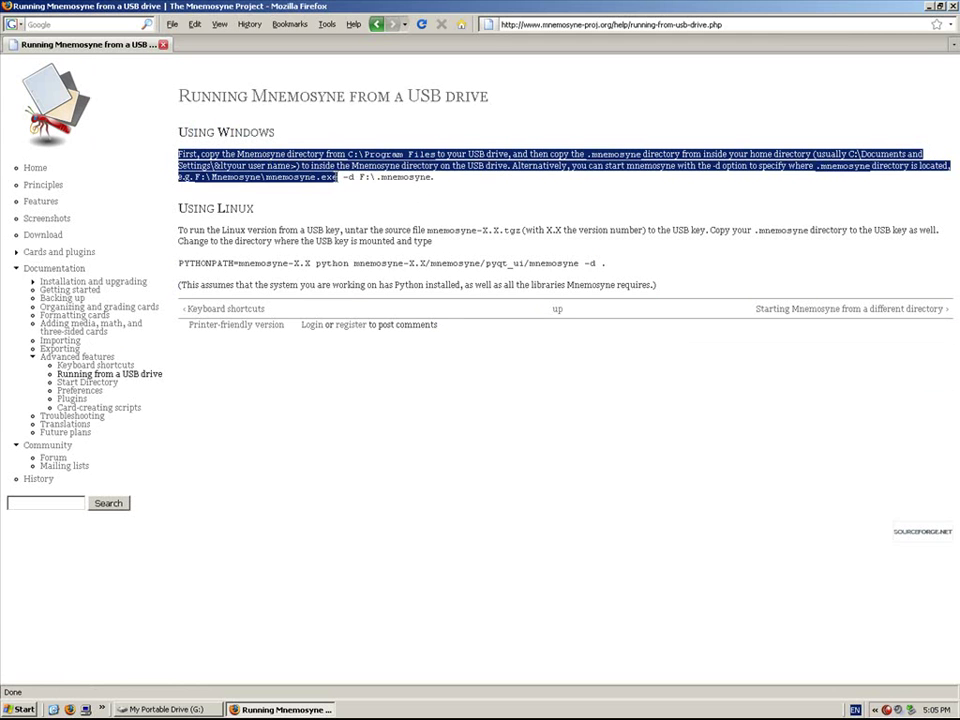
{"action": "left_click", "coordinate": [791, 166]}
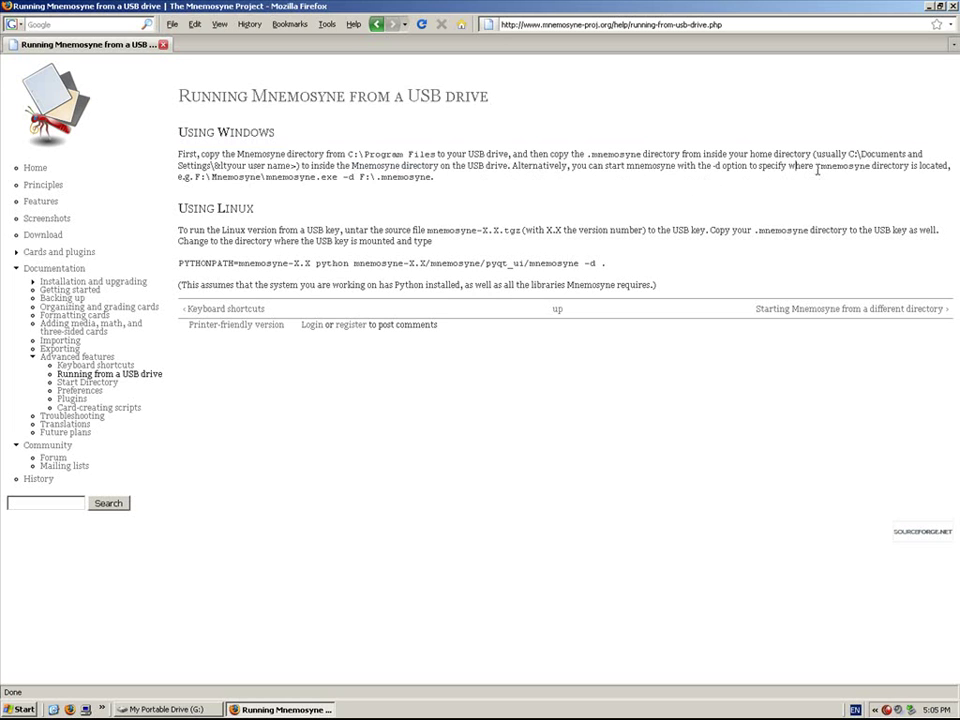
{"action": "left_click_drag", "start_coordinate": [818, 167], "coordinate": [880, 167]}
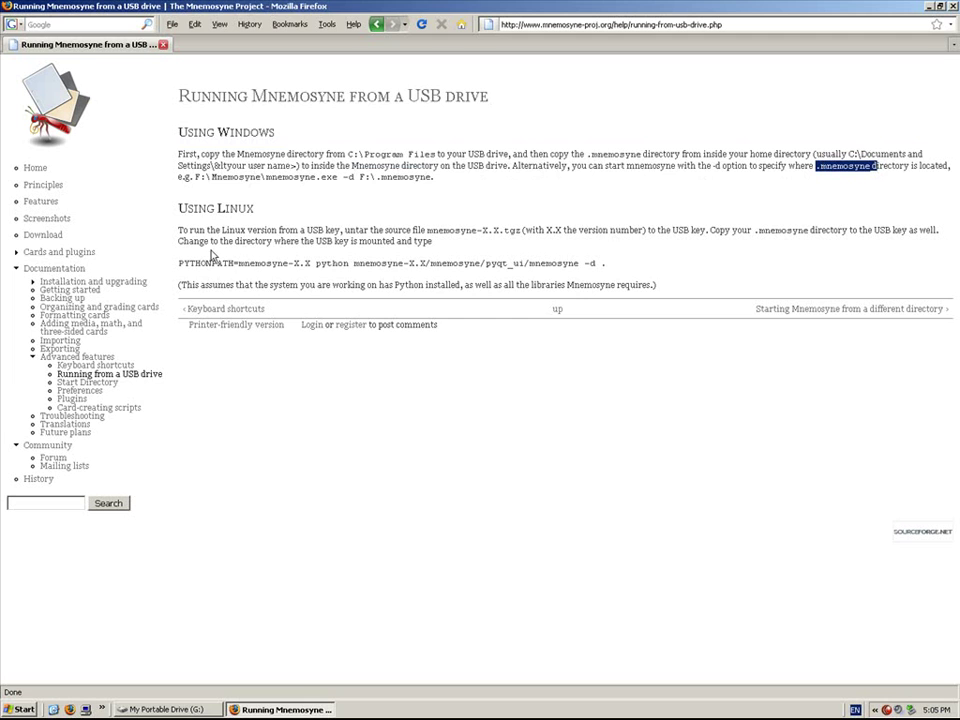
Show the desktop and open the folder C:\Documents and Settings\Start in a new file window.
{"action": "left_click", "coordinate": [55, 710]}
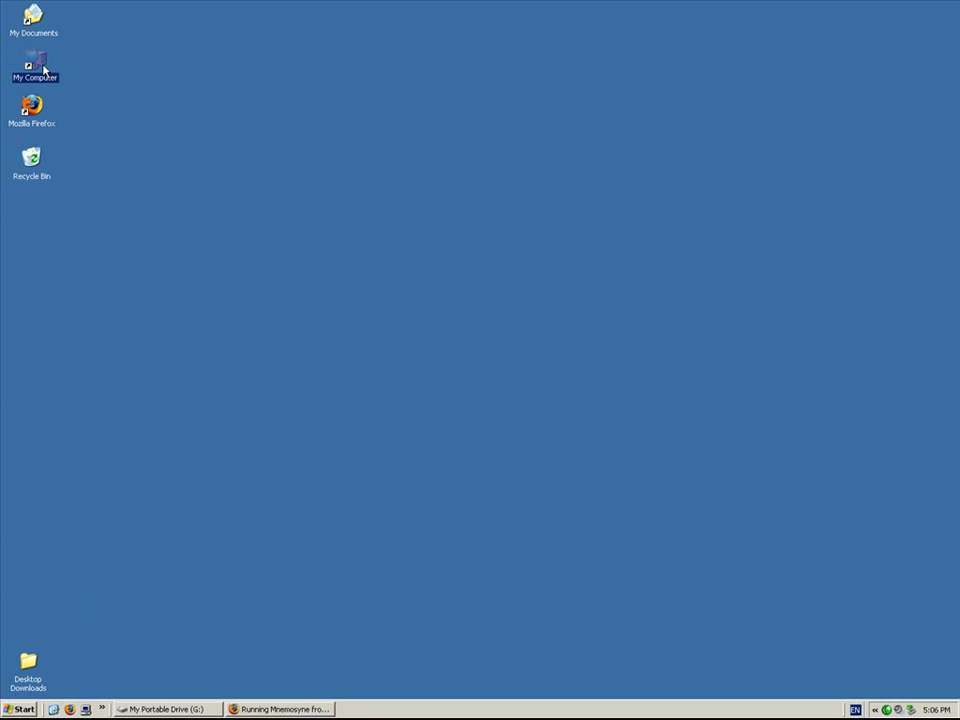
{"action": "double_click", "coordinate": [36, 62]}
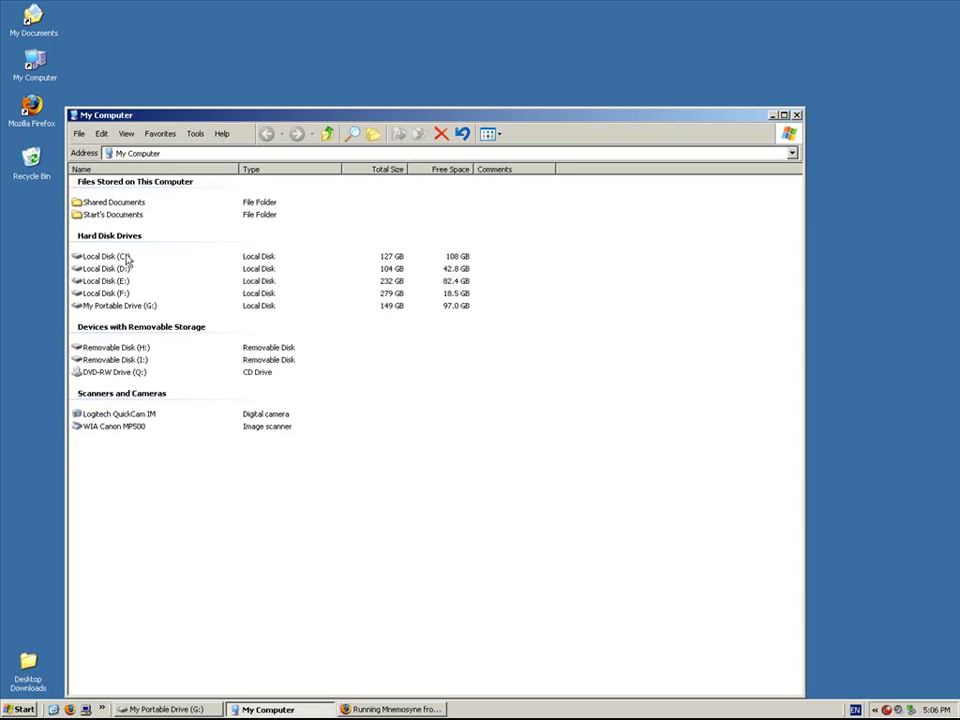
{"action": "double_click", "coordinate": [110, 256]}
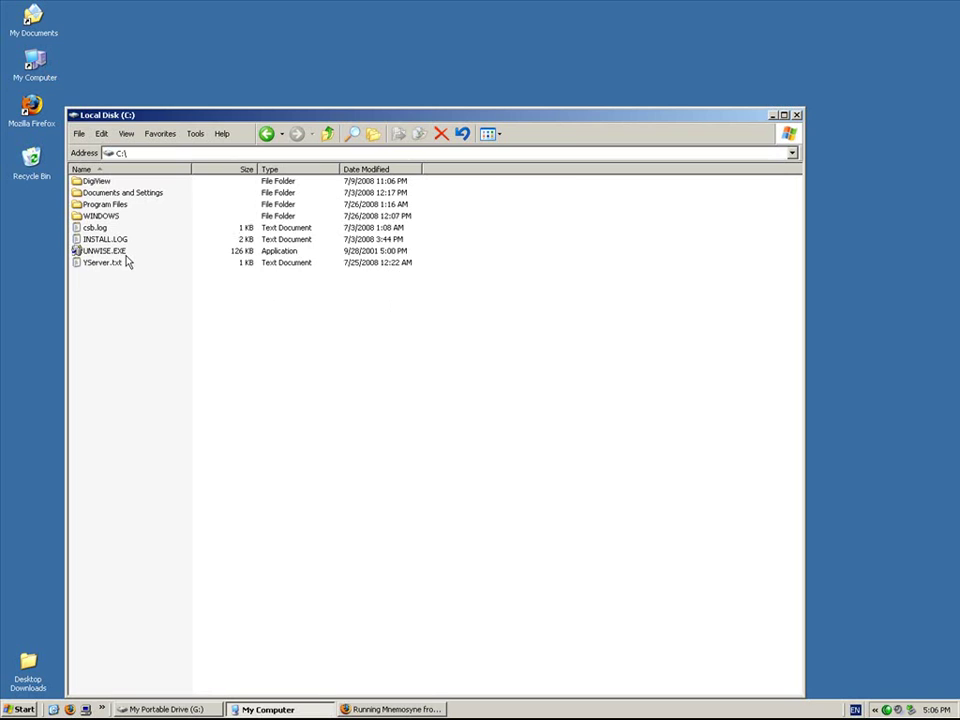
{"action": "double_click", "coordinate": [130, 195]}
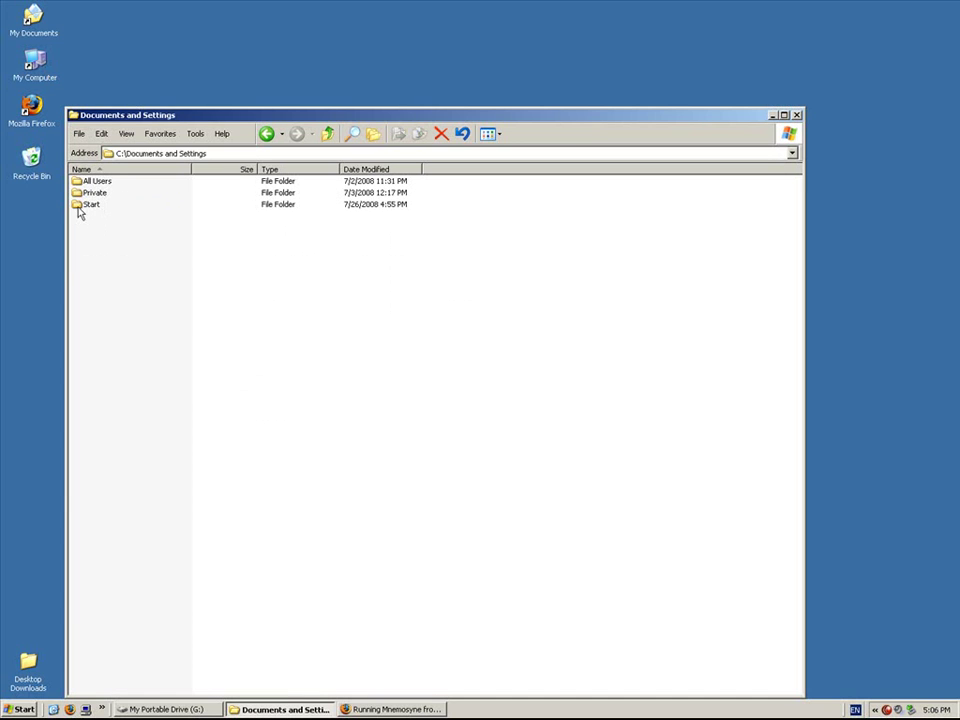
{"action": "double_click", "coordinate": [88, 205]}
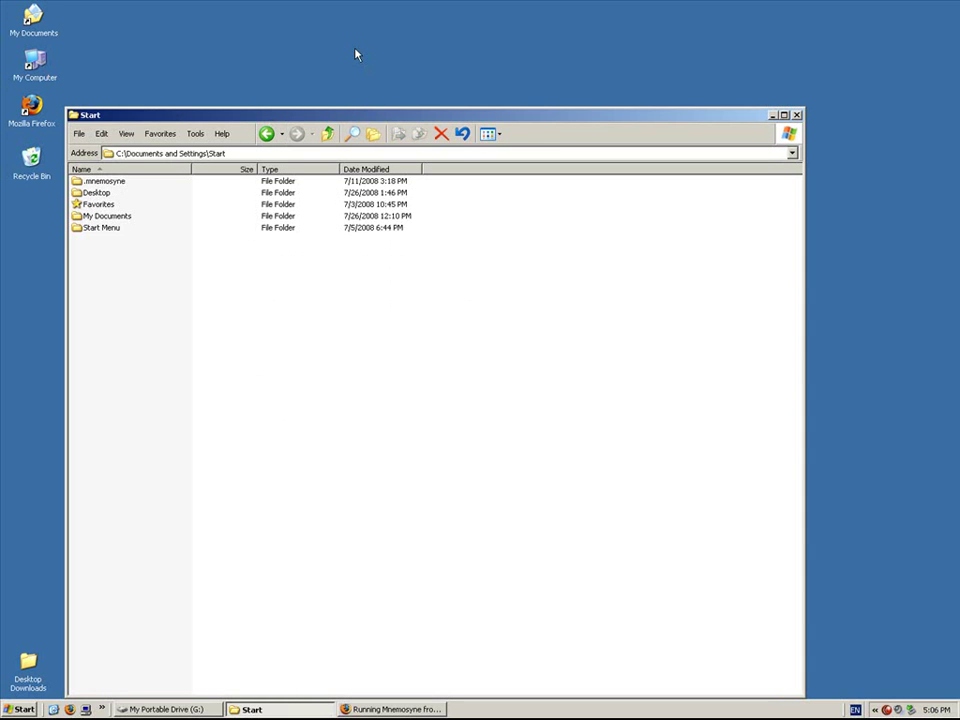
Arrange the Start and My Portable Drive (G:) folder windows so that the contents of both are visible.
{"action": "left_click_drag", "start_coordinate": [355, 54], "coordinate": [356, 53]}
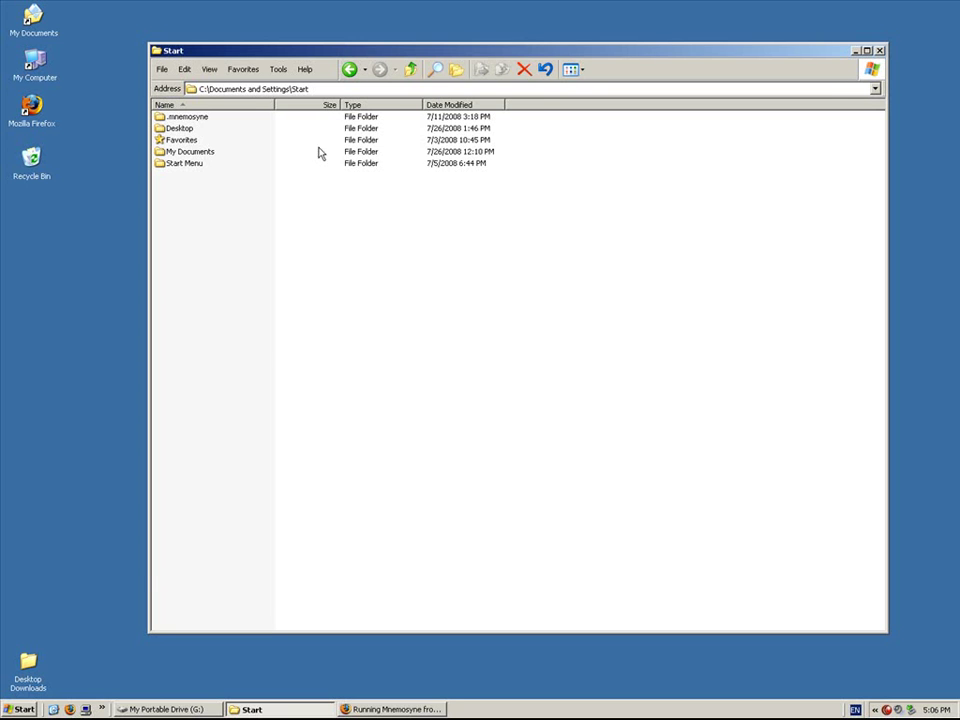
{"action": "left_click", "coordinate": [197, 710]}
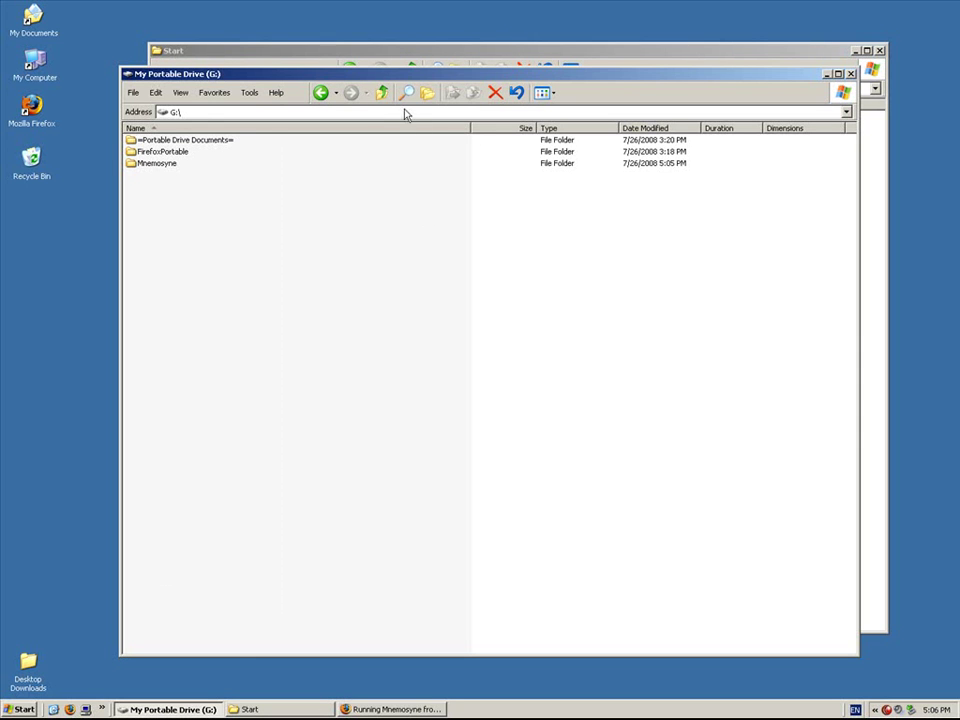
{"action": "left_click_drag", "start_coordinate": [383, 78], "coordinate": [530, 273]}
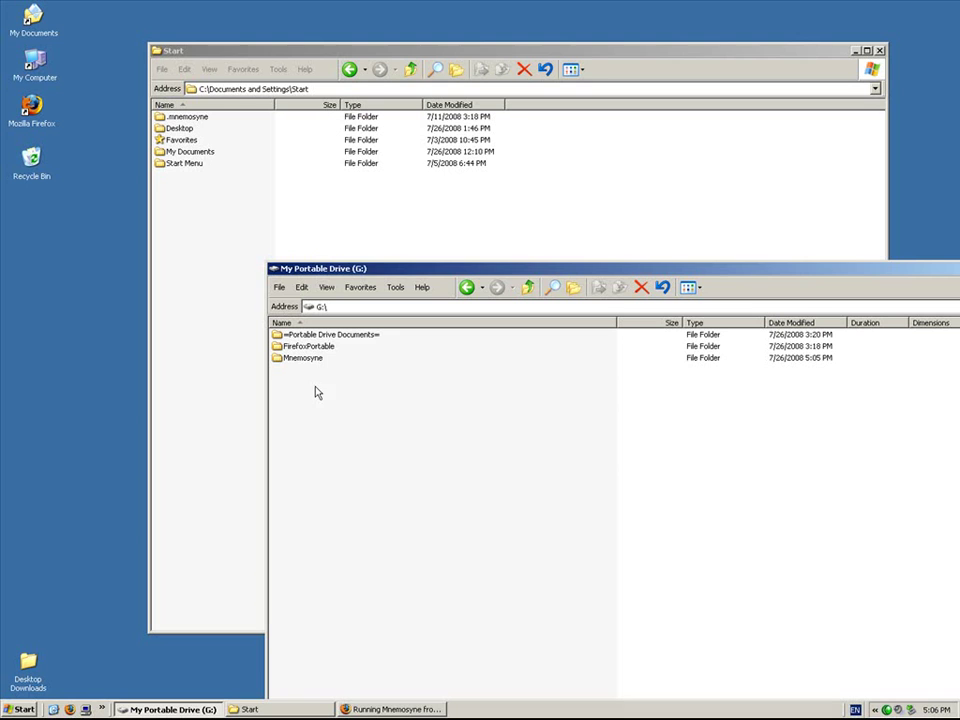
Open the Mnemosyne folder on the portable drive and reposition its window below the contents of the Start folder.
{"action": "left_click", "coordinate": [311, 48]}
{"action": "left_click", "coordinate": [900, 306]}
{"action": "double_click", "coordinate": [303, 358]}
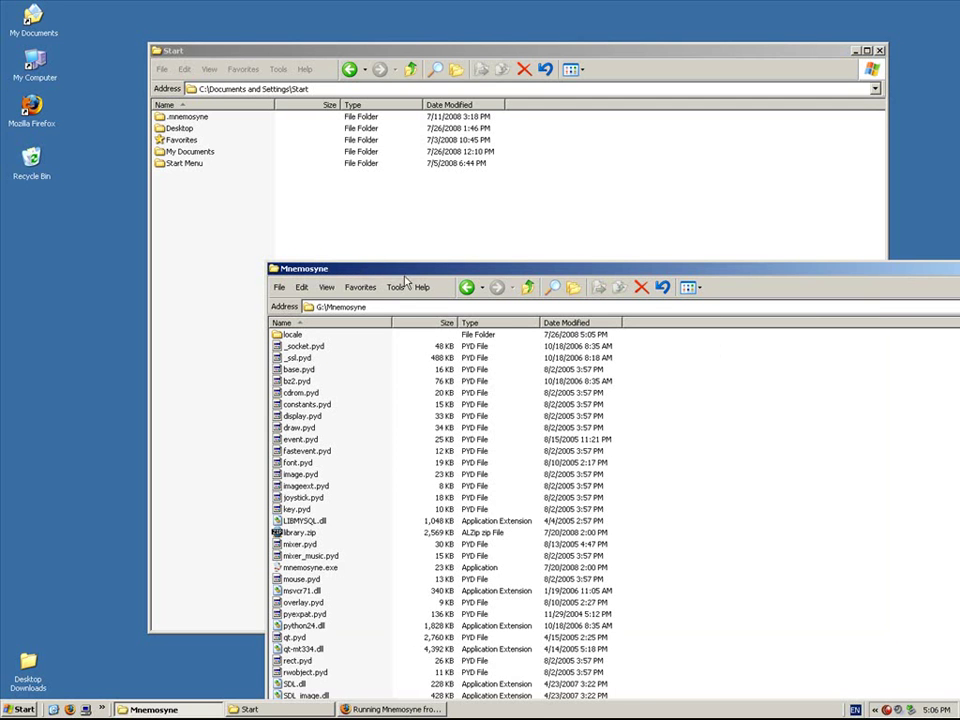
{"action": "left_click_drag", "start_coordinate": [433, 268], "coordinate": [489, 238]}
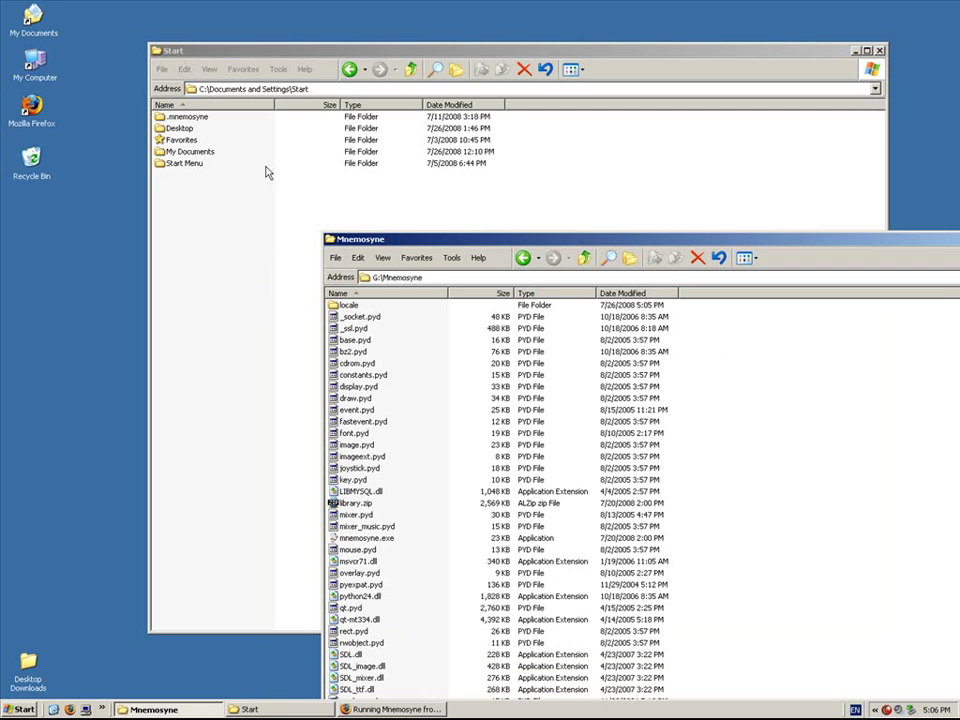
Copy the .mnemosyne folder from C:\Documents and Settings\Start into G:\Mnemosyne and keep the file list sorted by ascending name.
{"action": "left_click", "coordinate": [200, 118]}
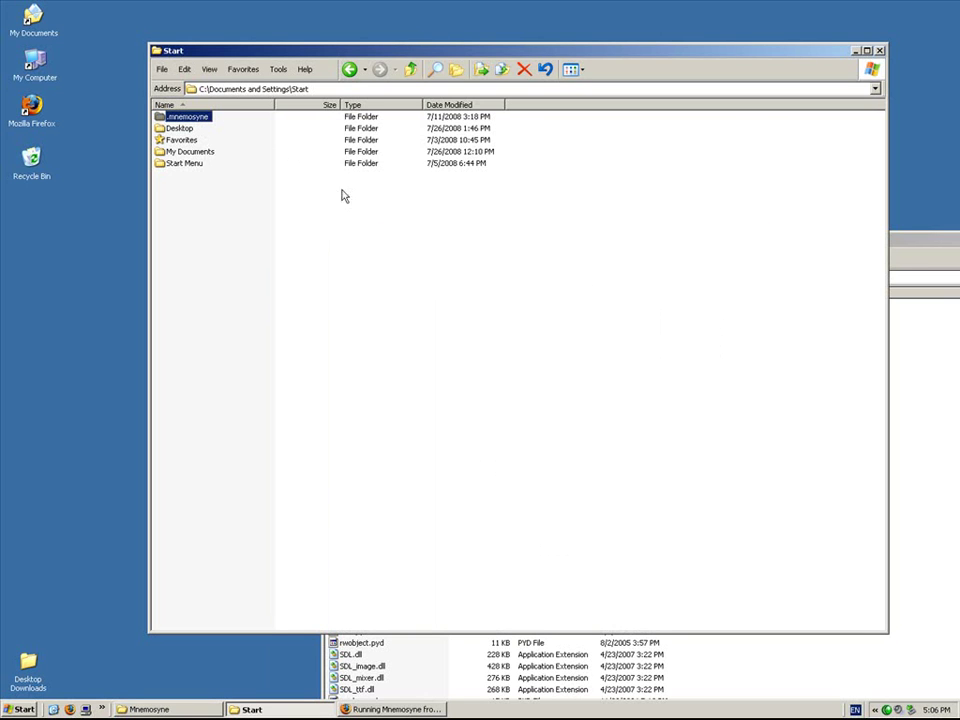
{"action": "left_click", "coordinate": [912, 341]}
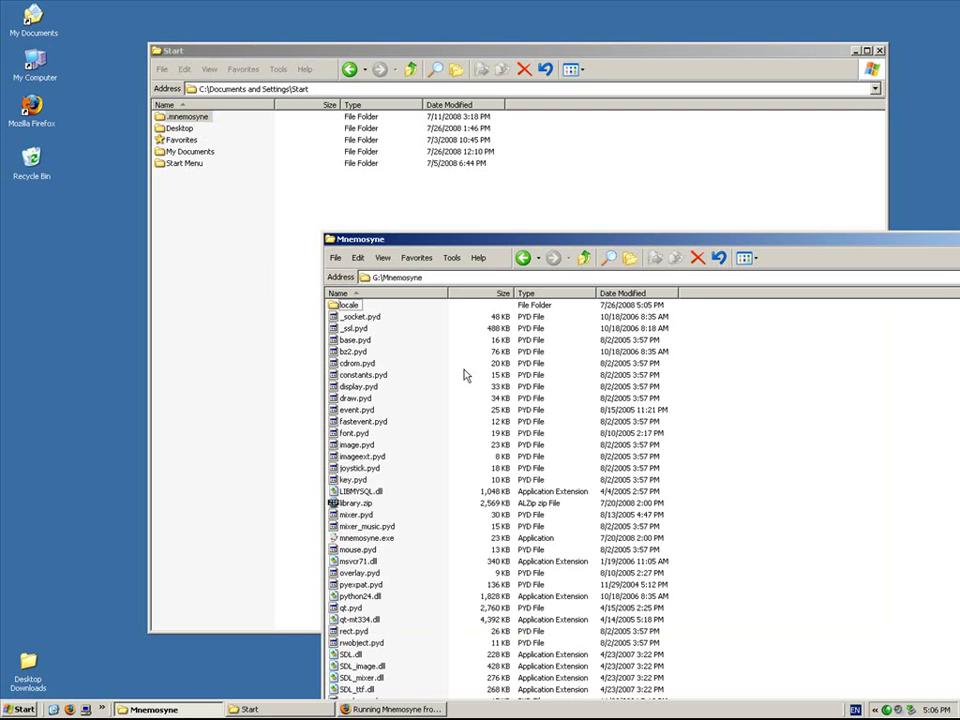
{"action": "scroll", "coordinate": [464, 375], "scroll_direction": "down", "scroll_amount": 2}
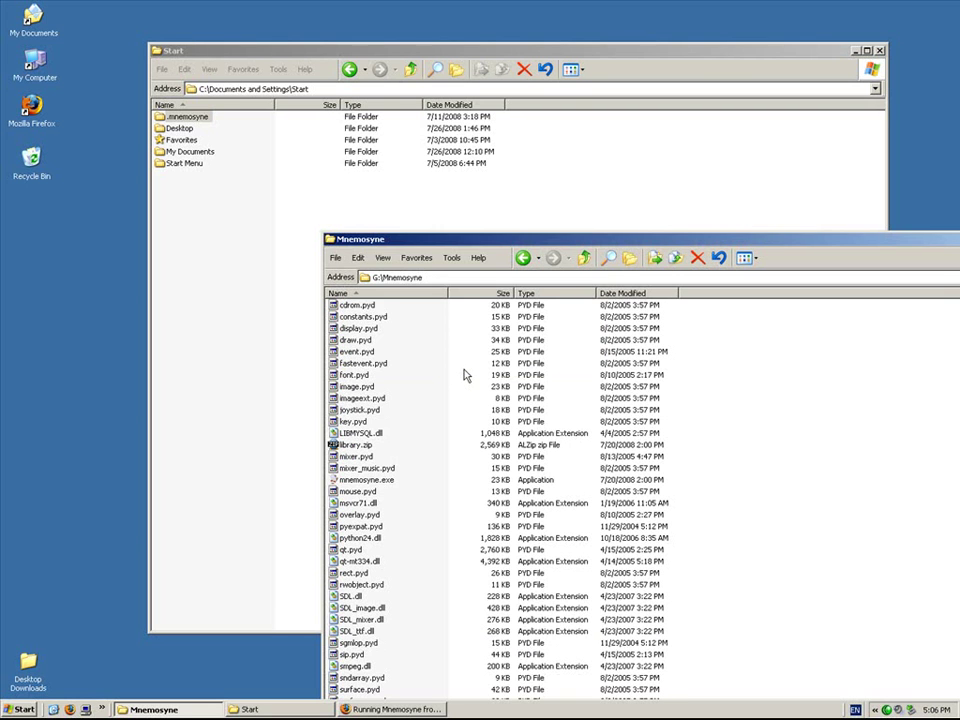
{"action": "scroll", "coordinate": [450, 485], "scroll_direction": "up", "scroll_amount": 2}
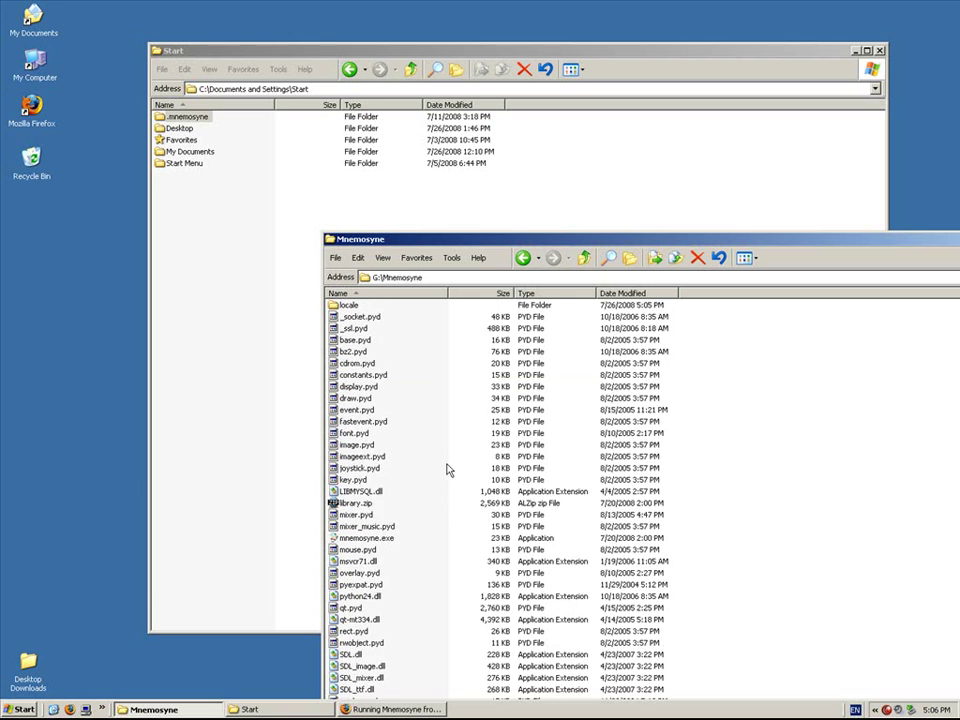
{"action": "scroll", "coordinate": [448, 472], "scroll_direction": "down", "scroll_amount": 2}
{"action": "left_click", "coordinate": [423, 296]}
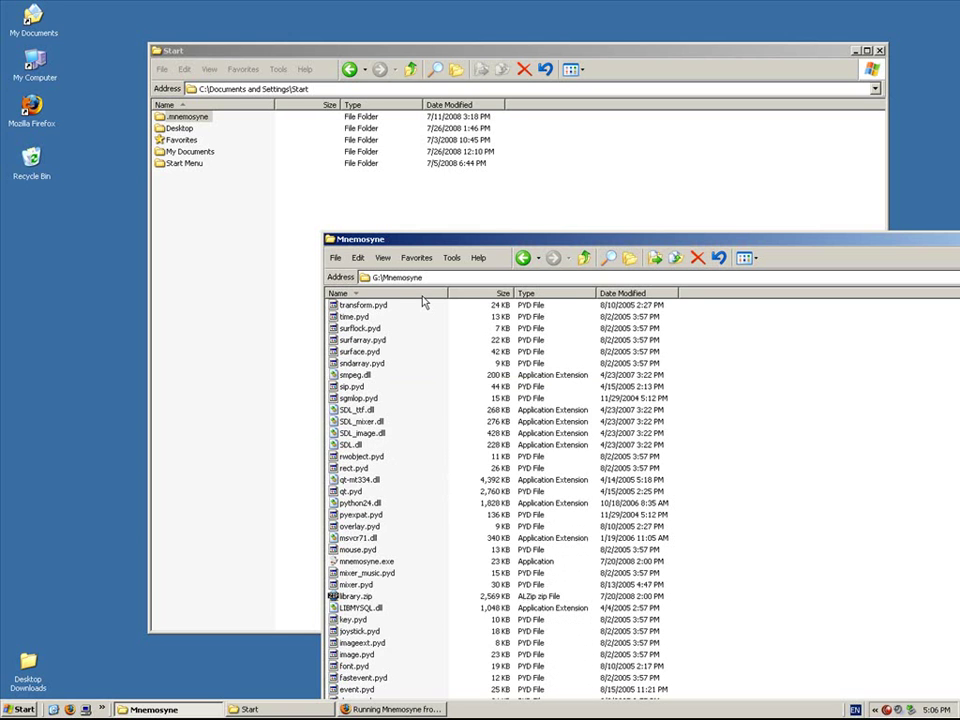
{"action": "left_click", "coordinate": [423, 296]}
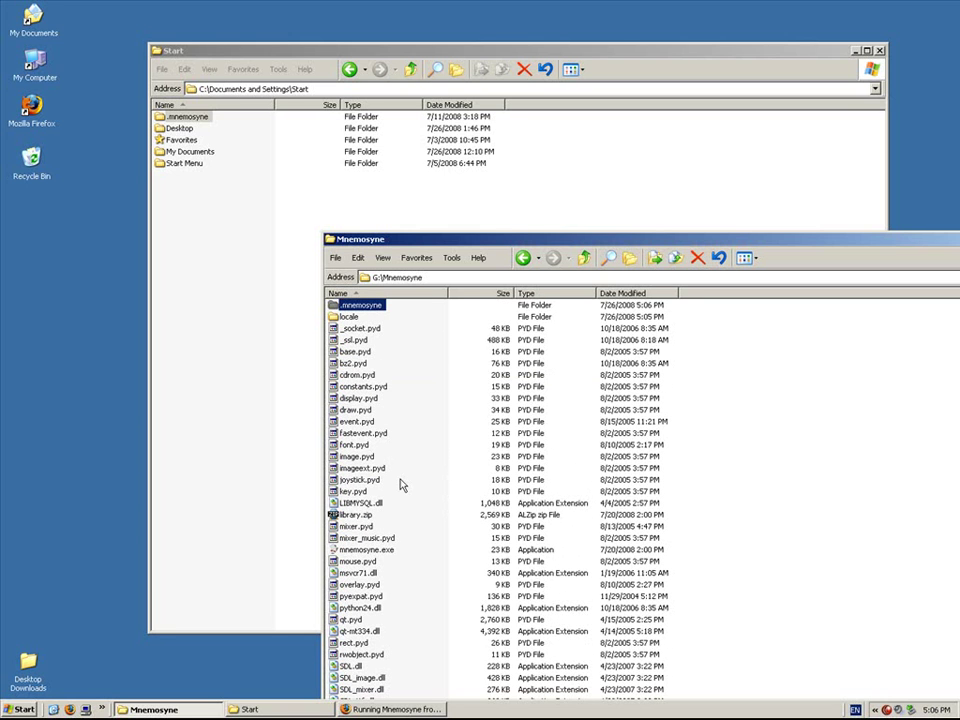
Close the Start folder window, then reopen the Mnemosyne folder from the root of the portable drive and select mnemosyne.exe.
{"action": "left_click", "coordinate": [879, 50]}
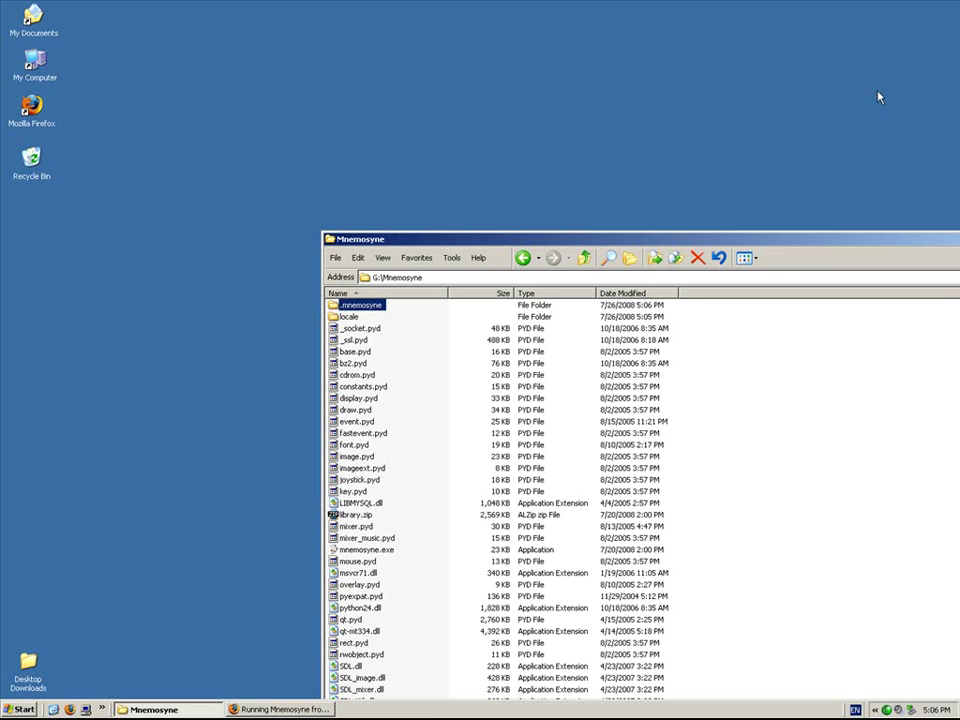
{"action": "left_click_drag", "start_coordinate": [671, 238], "coordinate": [504, 80]}
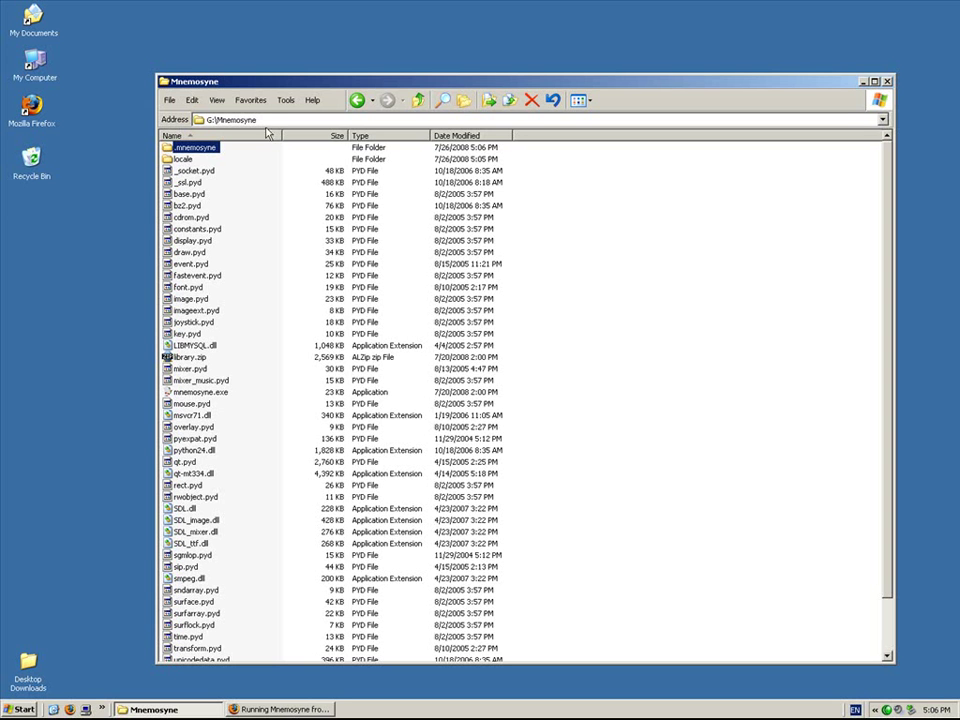
{"action": "key", "text": "BackSpace"}
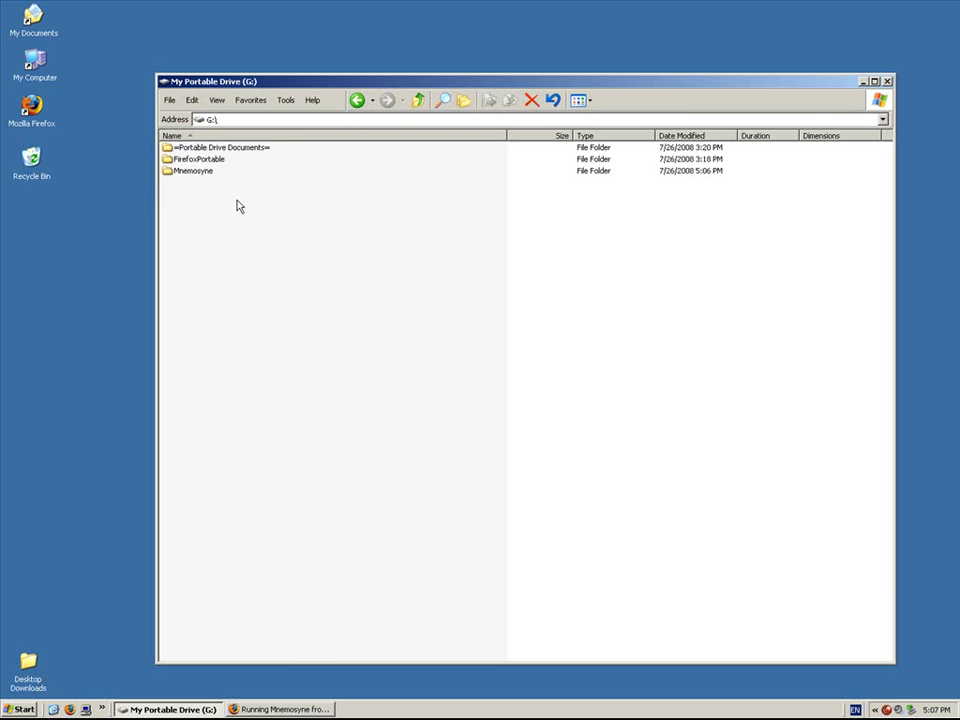
{"action": "double_click", "coordinate": [204, 172]}
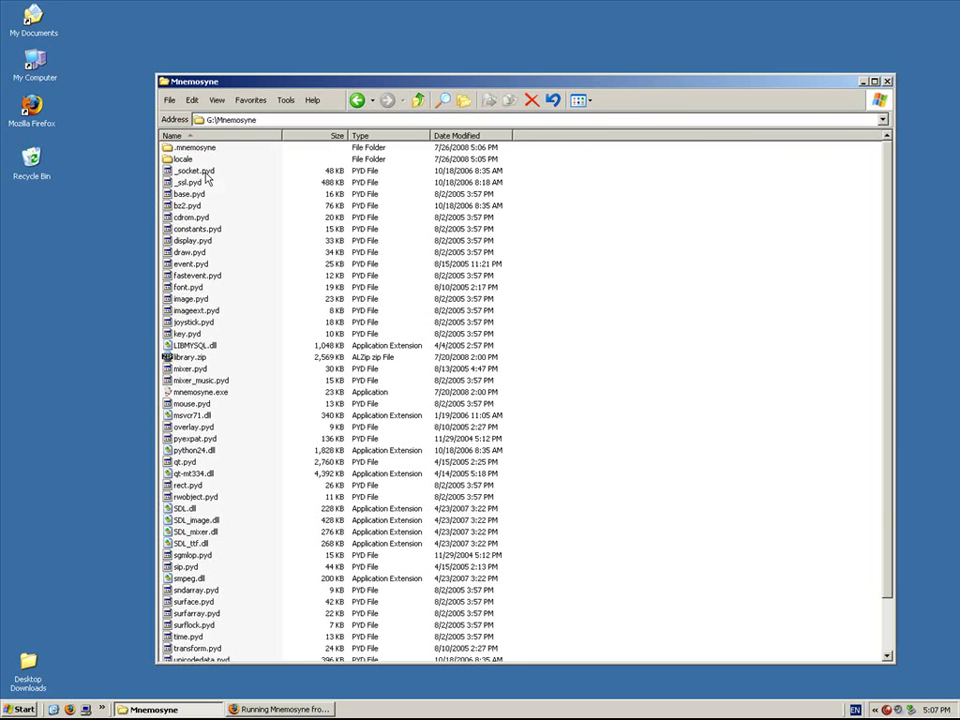
{"action": "left_click", "coordinate": [224, 394]}
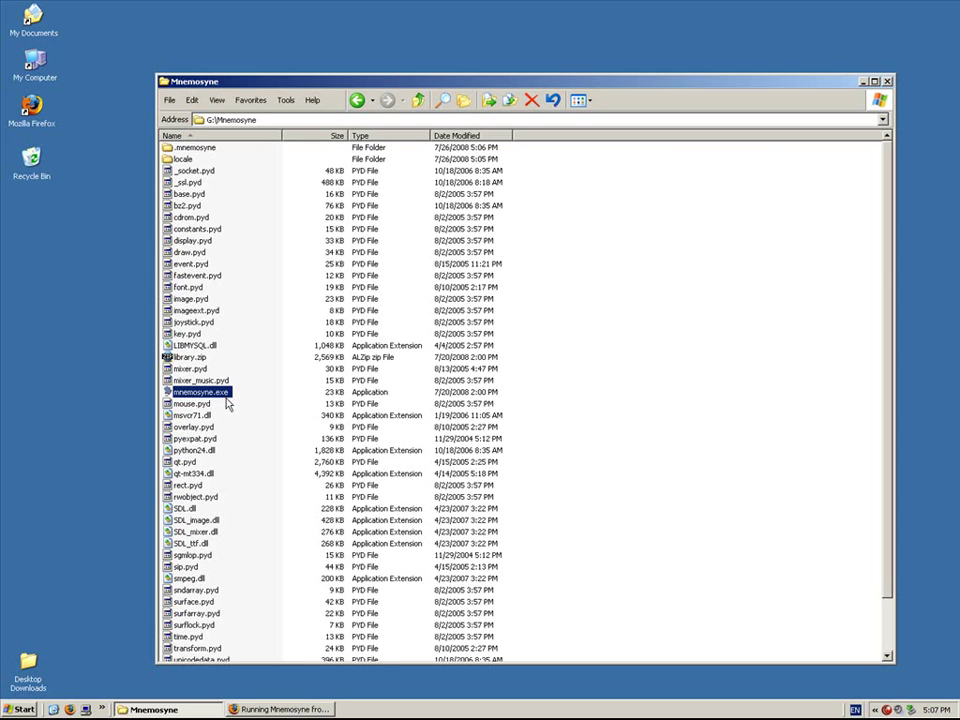
Enable the folder option "Hide extensions for known file types" and apply it.
{"action": "left_click", "coordinate": [286, 101]}
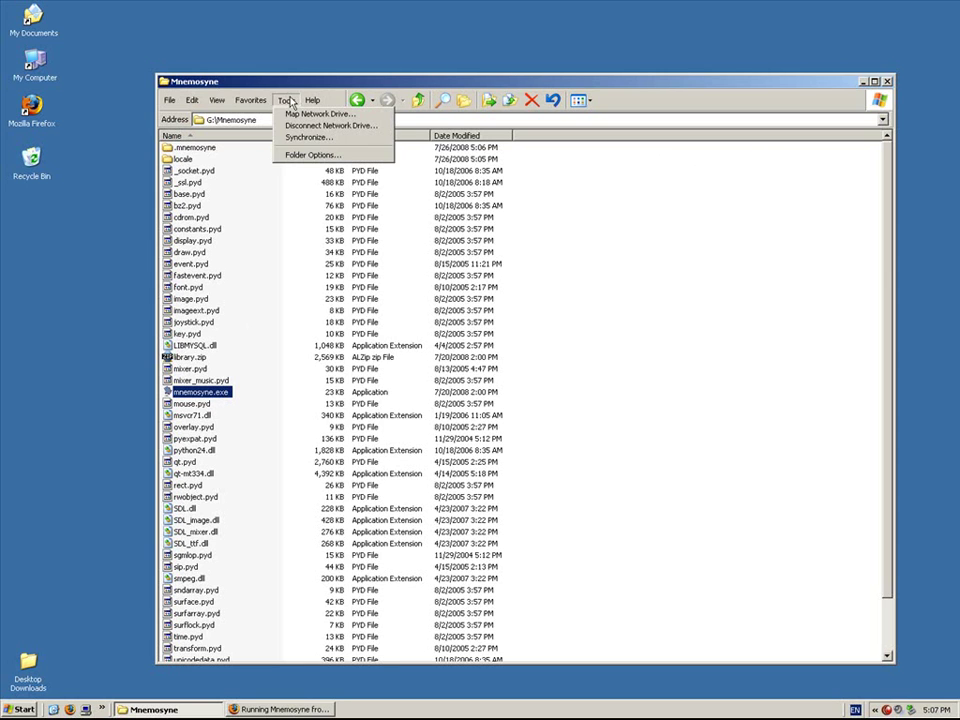
{"action": "left_click", "coordinate": [303, 155]}
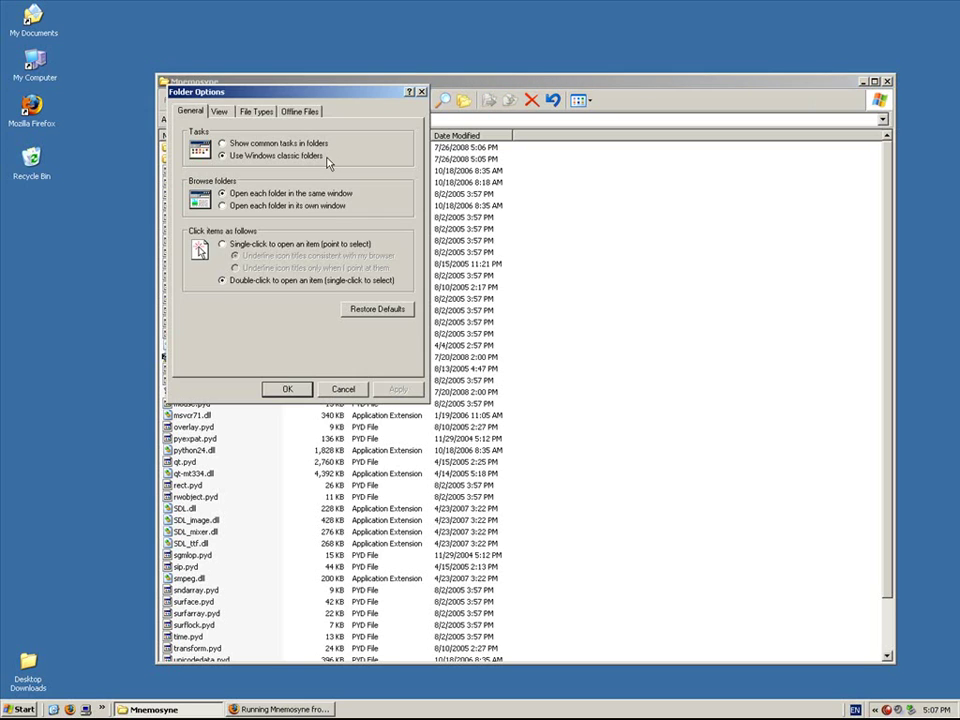
{"action": "left_click", "coordinate": [222, 112]}
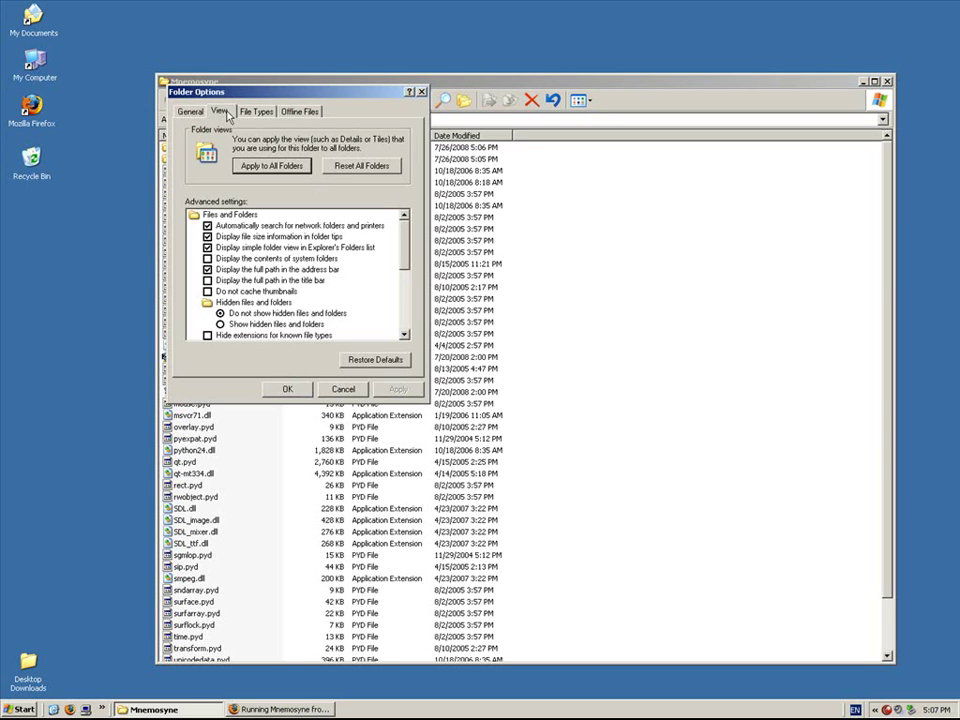
{"action": "scroll", "coordinate": [306, 200], "scroll_direction": "down", "scroll_amount": 1}
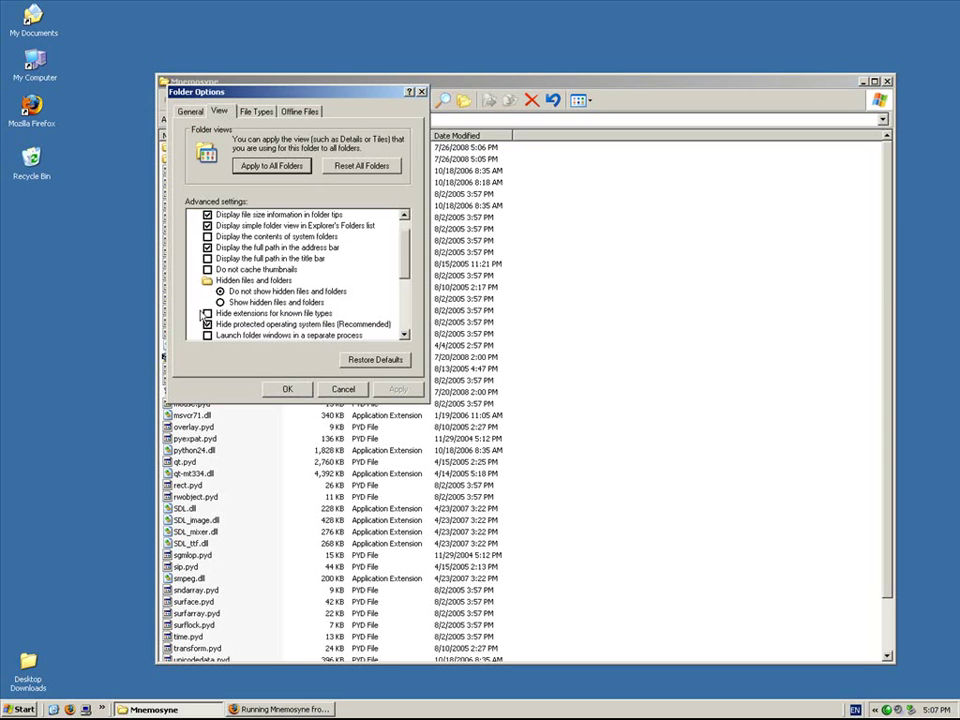
{"action": "left_click", "coordinate": [207, 313]}
{"action": "left_click", "coordinate": [393, 390]}
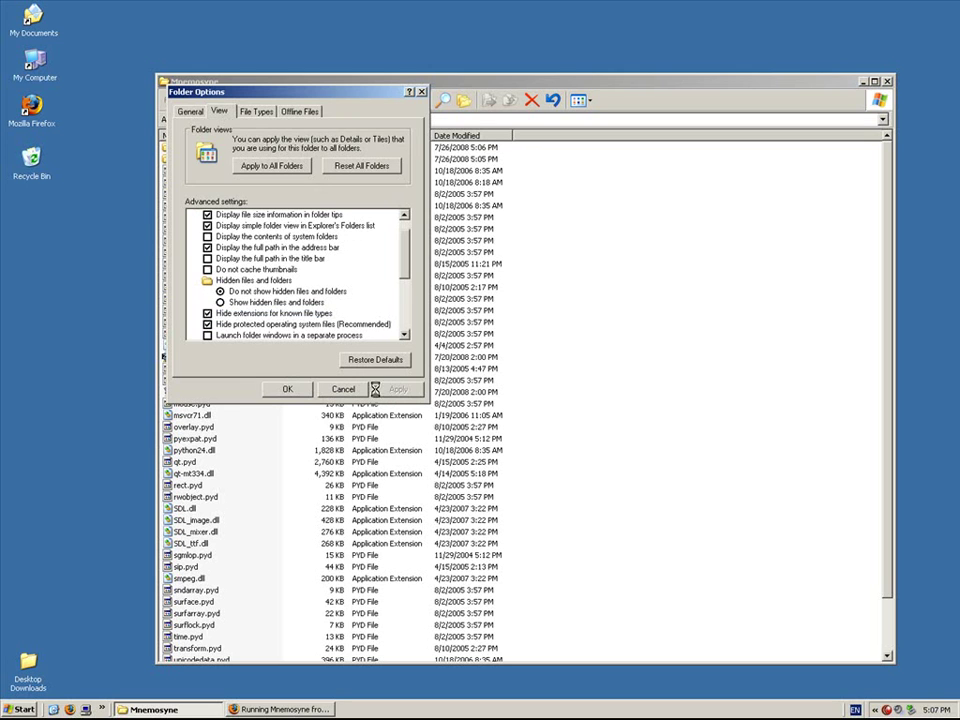
{"action": "left_click", "coordinate": [284, 390]}
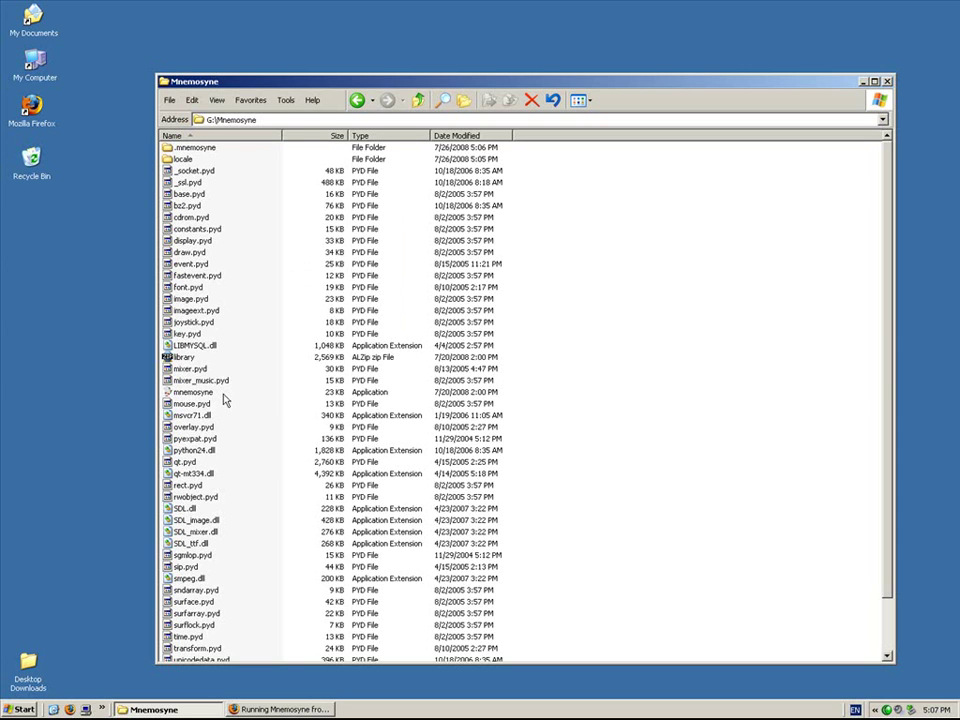
Disable "Hide extensions for known file types" in the folder options so that file extensions are shown again.
{"action": "left_click", "coordinate": [286, 100]}
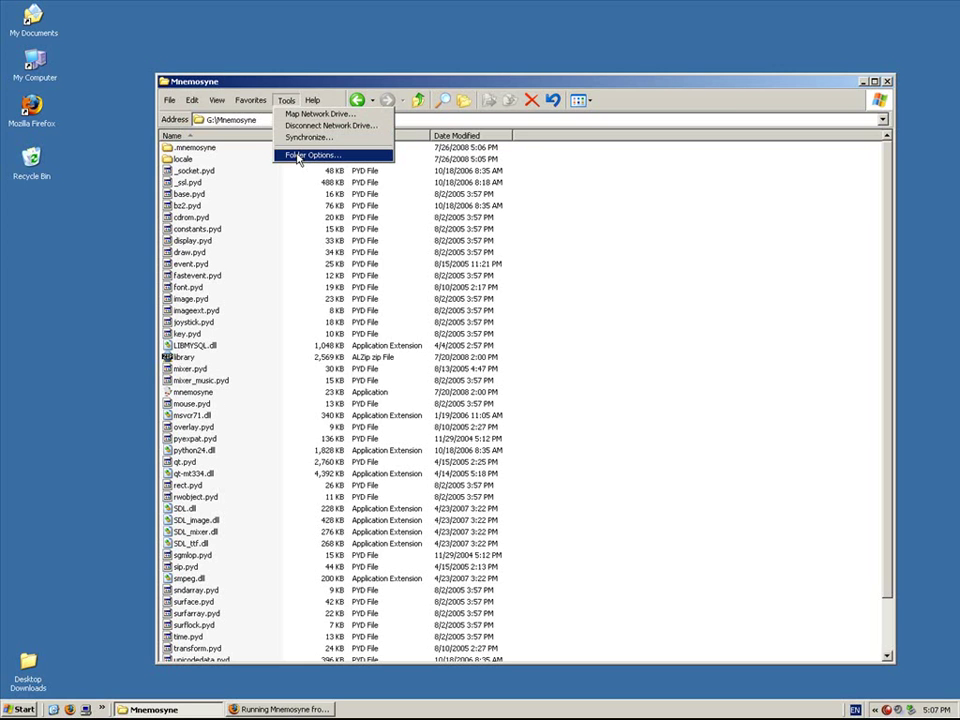
{"action": "left_click", "coordinate": [297, 156]}
{"action": "left_click", "coordinate": [218, 111]}
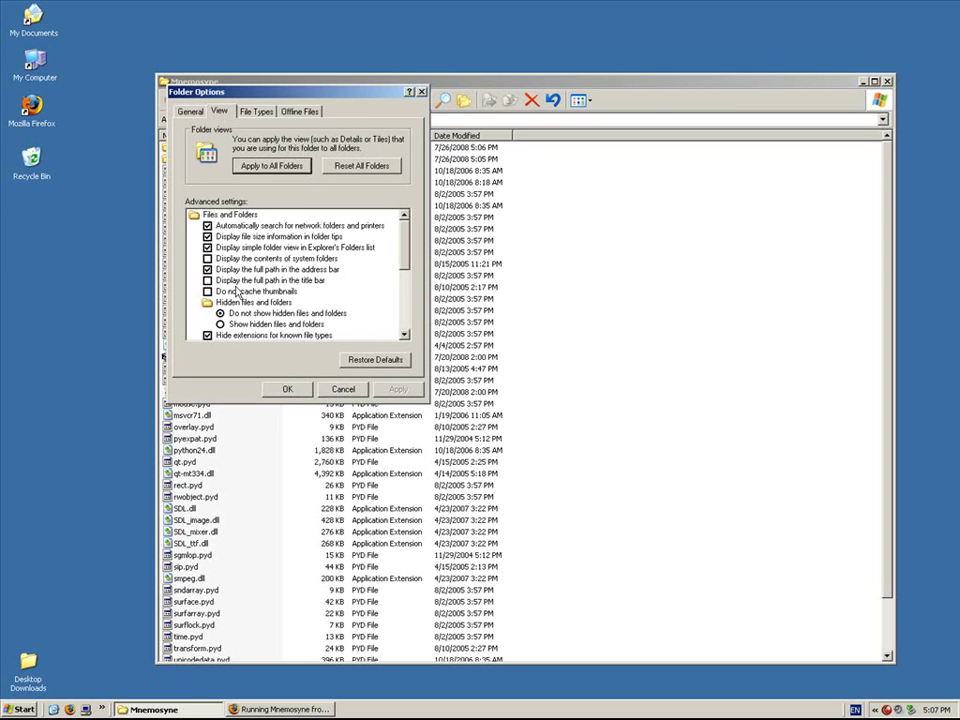
{"action": "left_click", "coordinate": [207, 335]}
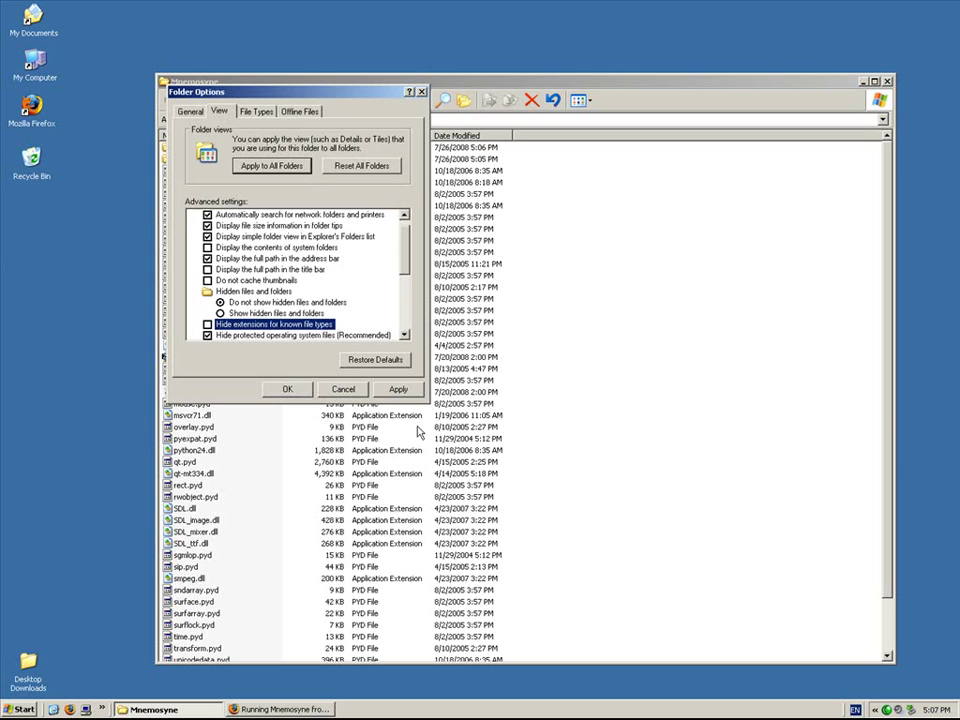
{"action": "left_click_drag", "start_coordinate": [405, 258], "coordinate": [405, 285]}
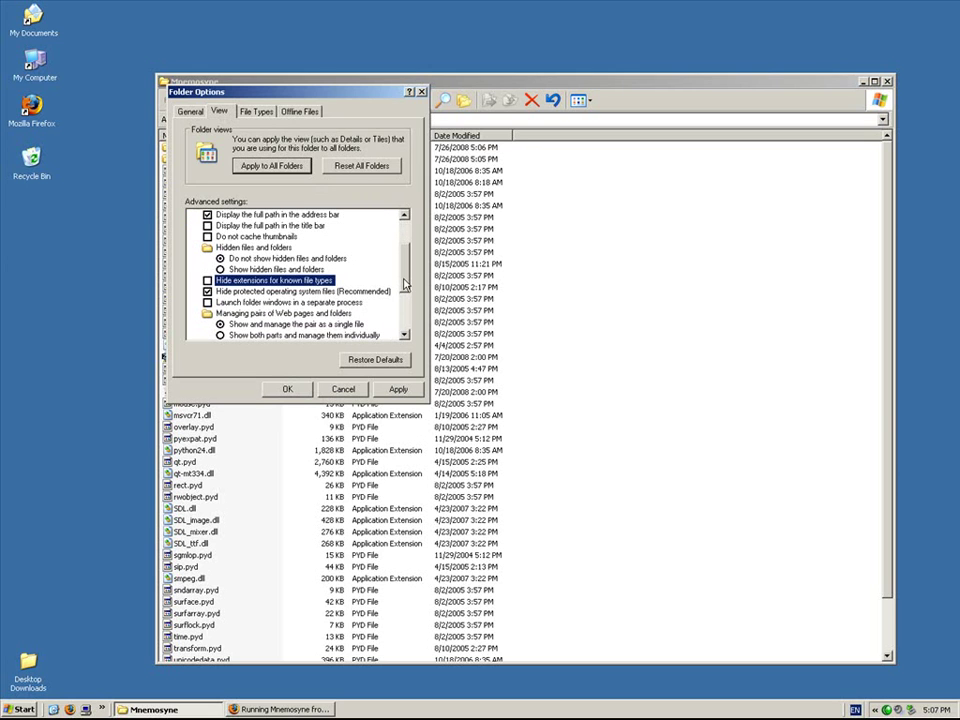
{"action": "left_click", "coordinate": [397, 389]}
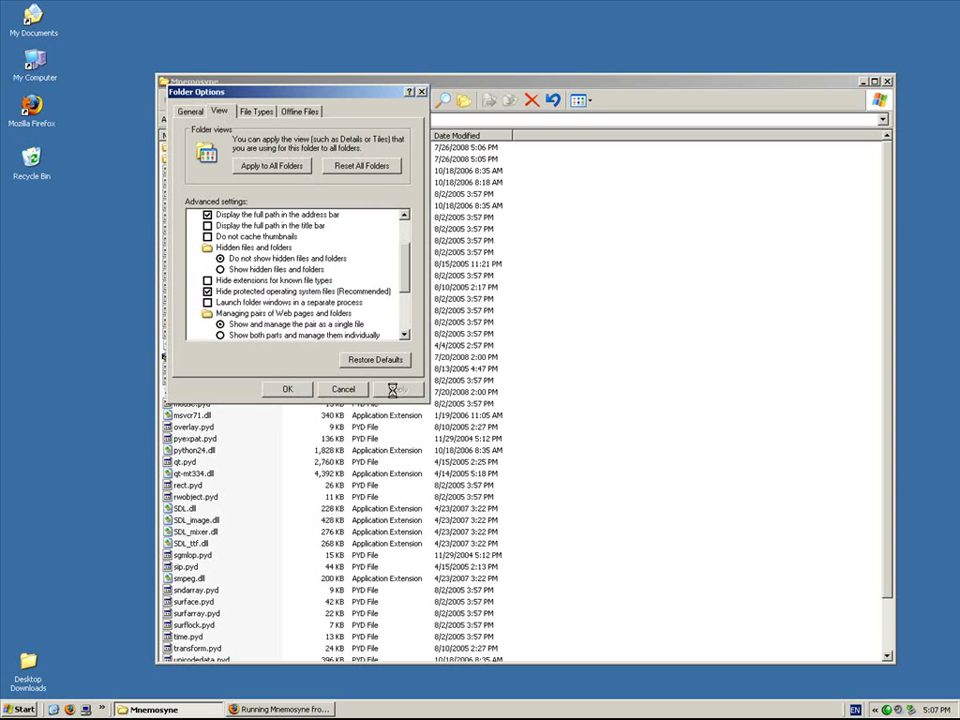
{"action": "left_click", "coordinate": [293, 390]}
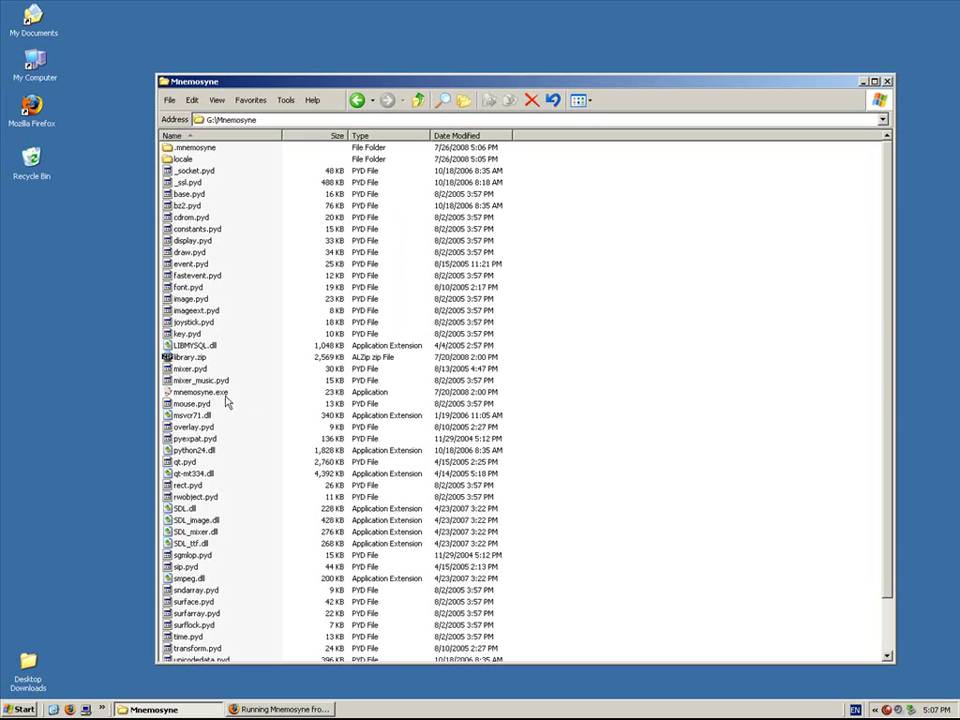
Launch mnemosyne.exe from G:\Mnemosyne and maximize the program window.
{"action": "left_click", "coordinate": [197, 394]}
{"action": "left_click_drag", "start_coordinate": [197, 399], "coordinate": [243, 403]}
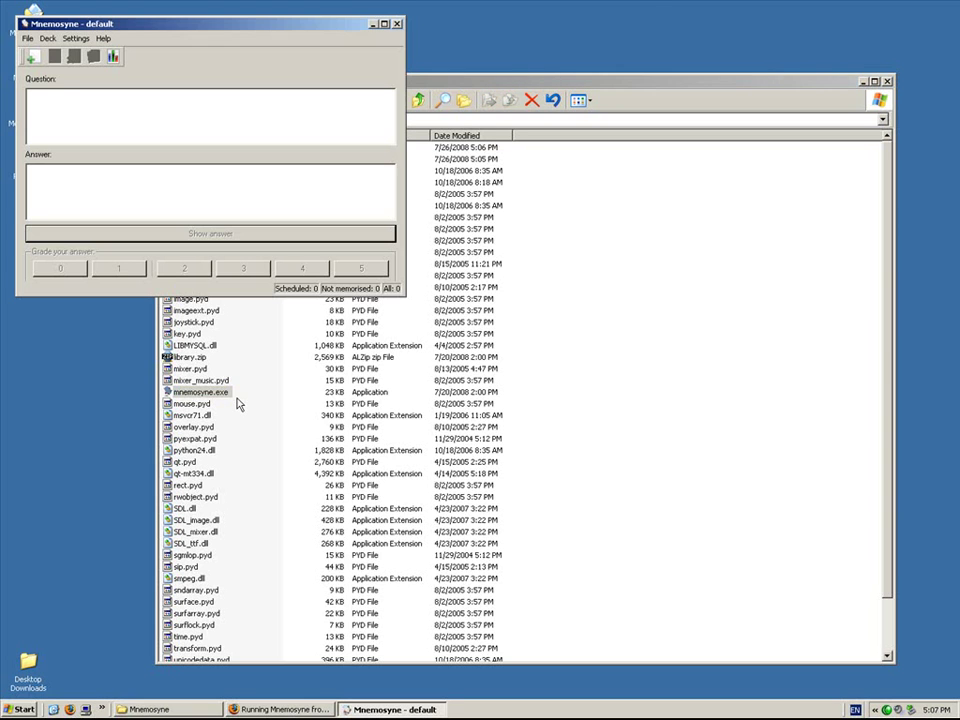
{"action": "double_click", "coordinate": [290, 22]}
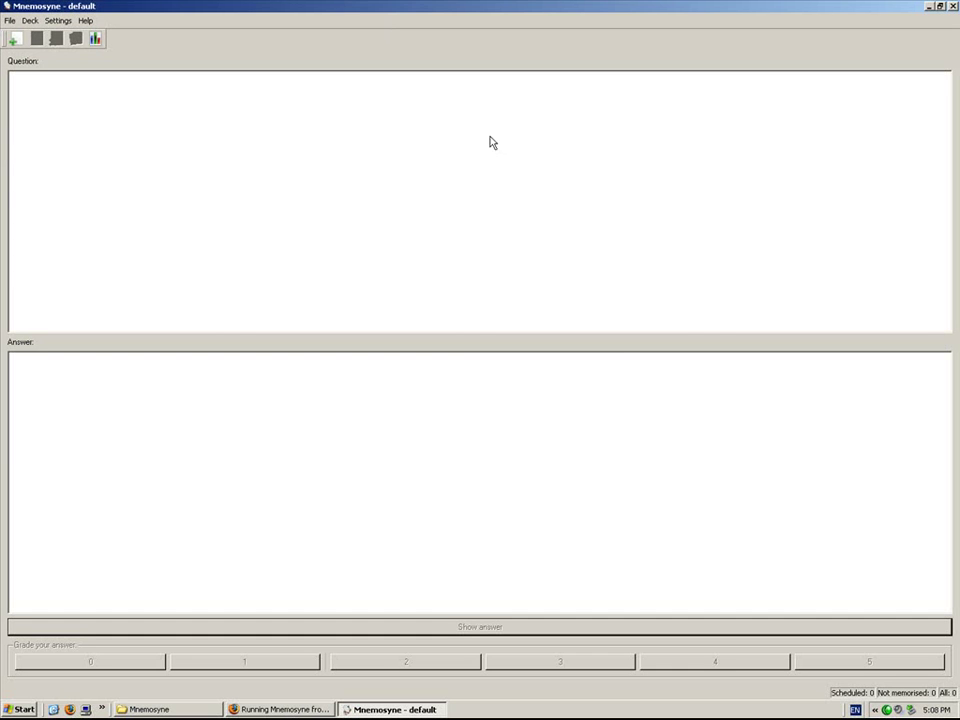